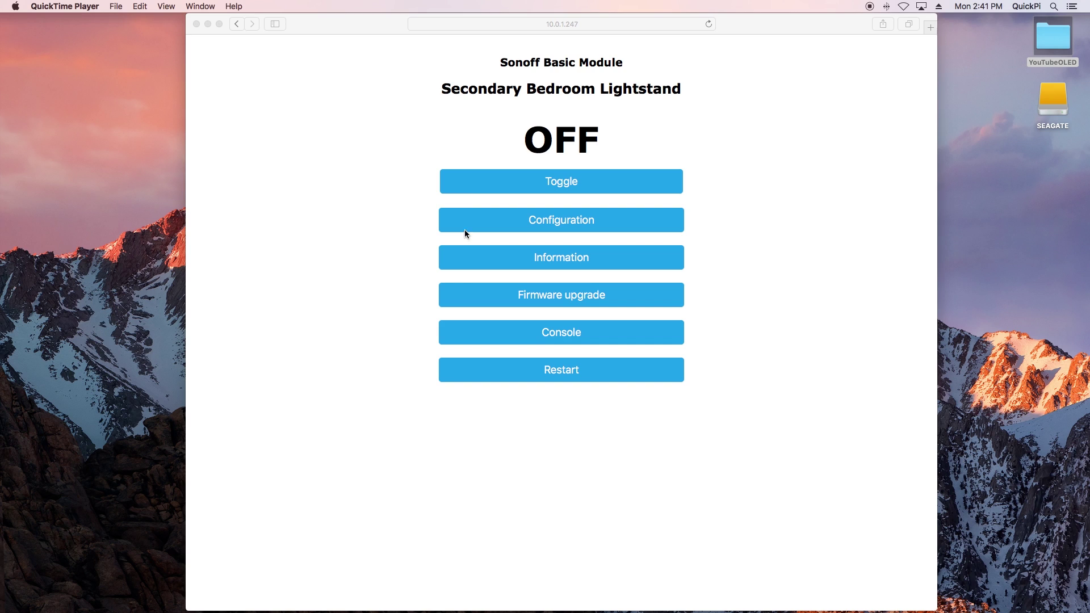
# In Configure Module, assign 03 DHT22 to GPIO14 and save, which restarts the device
pyautogui.click(568, 220)
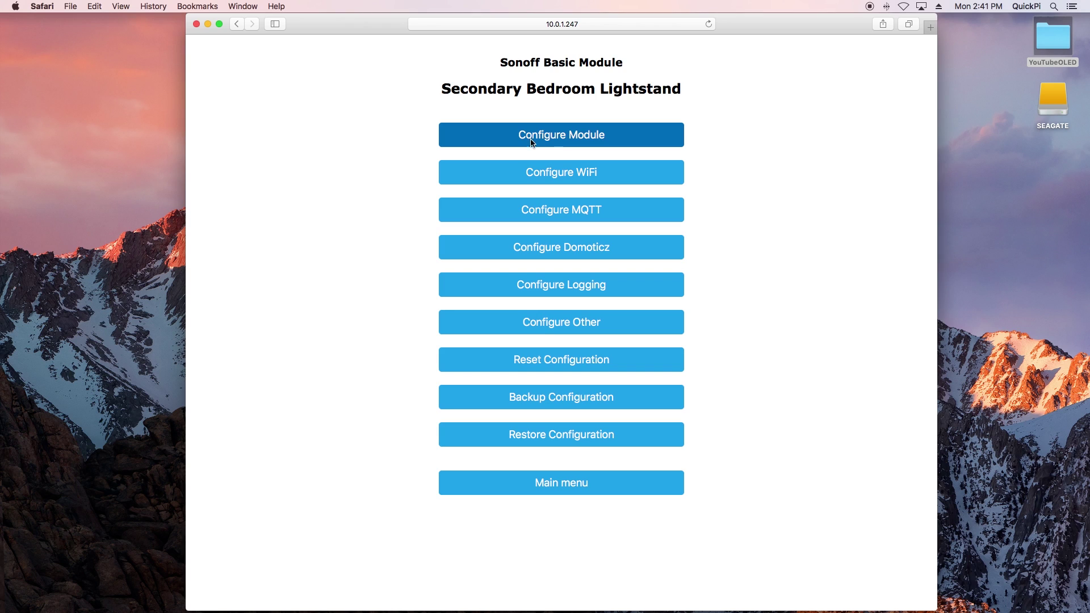
pyautogui.click(550, 141)
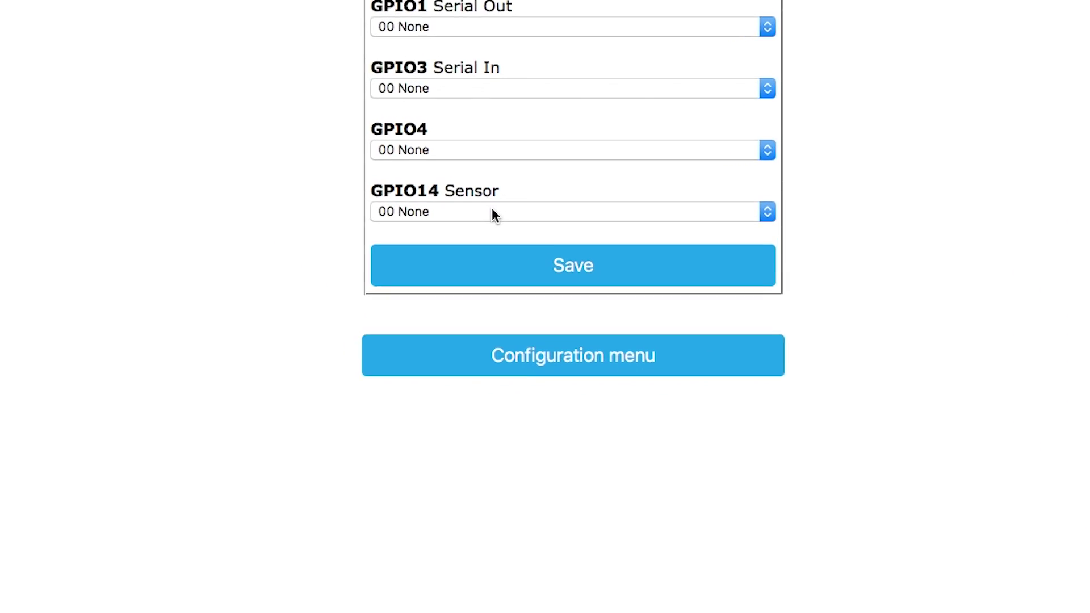
pyautogui.click(514, 295)
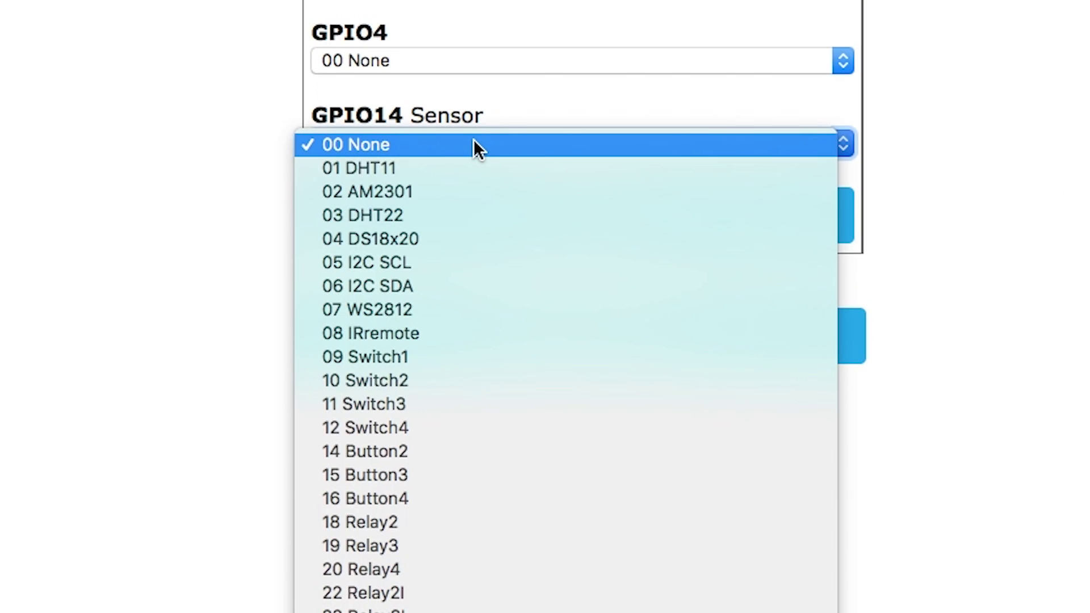
pyautogui.click(434, 214)
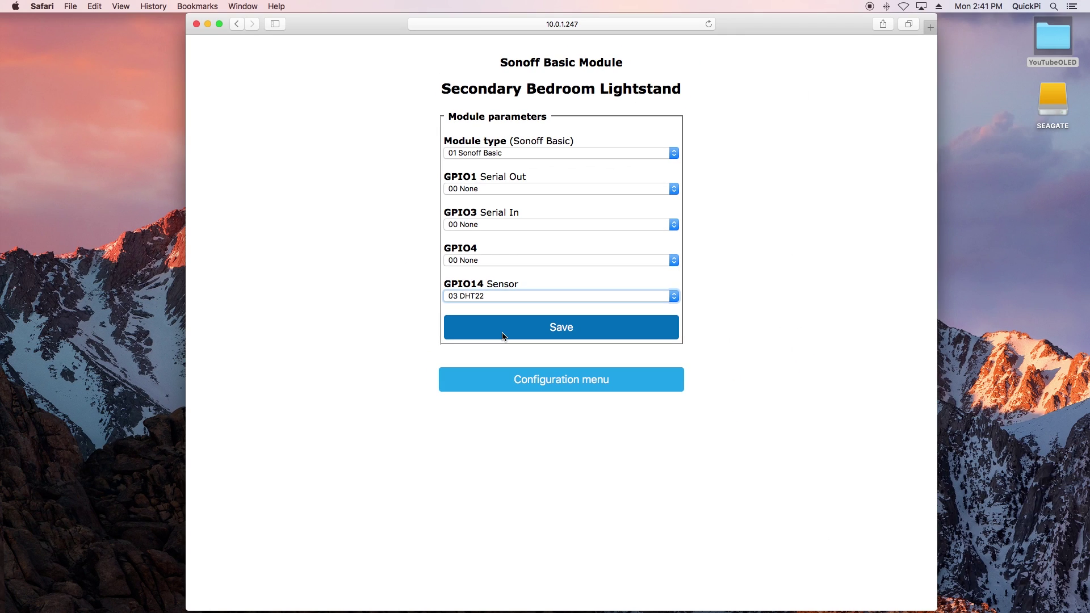
pyautogui.click(502, 332)
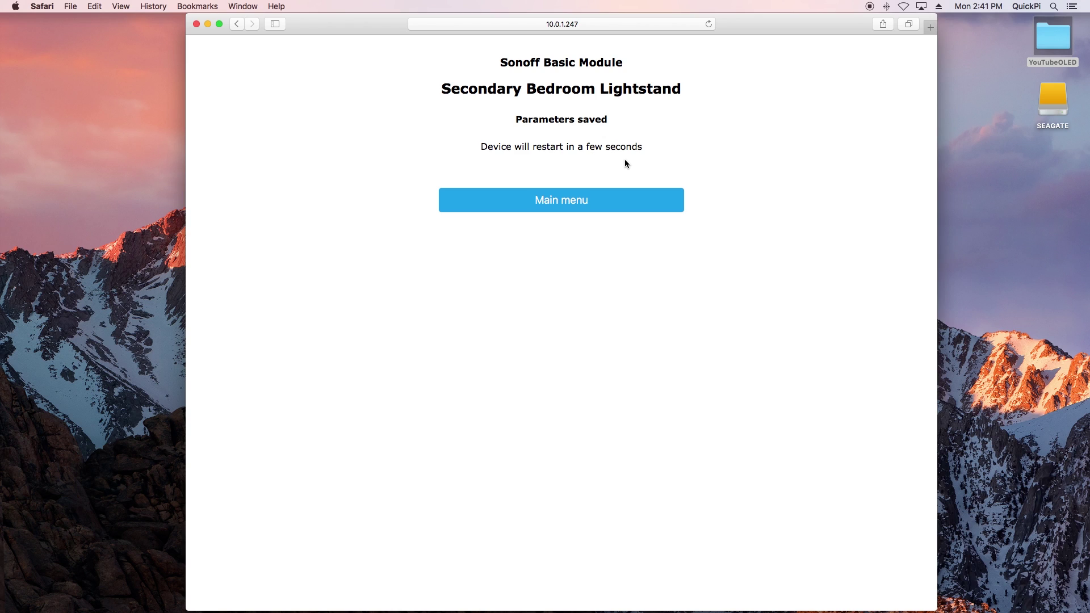
# Return to the main page, check the DHT22 temperature and humidity readings, and toggle the lightstand on, then off
pyautogui.click(619, 196)
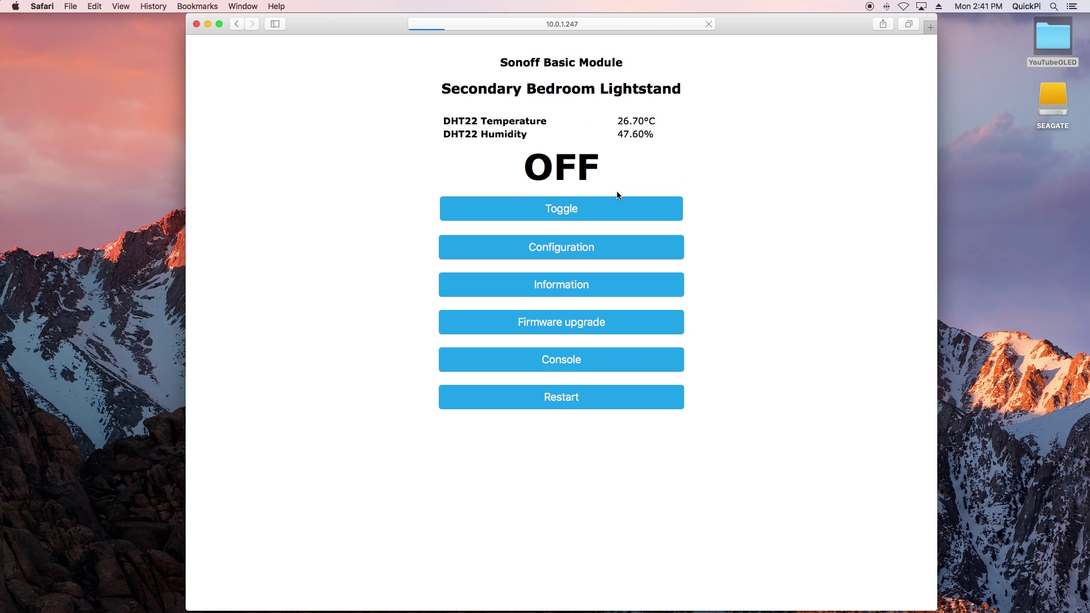
pyautogui.moveTo(655, 136)
pyautogui.mouseDown()
pyautogui.moveTo(451, 117)
pyautogui.moveTo(662, 129)
pyautogui.mouseUp()
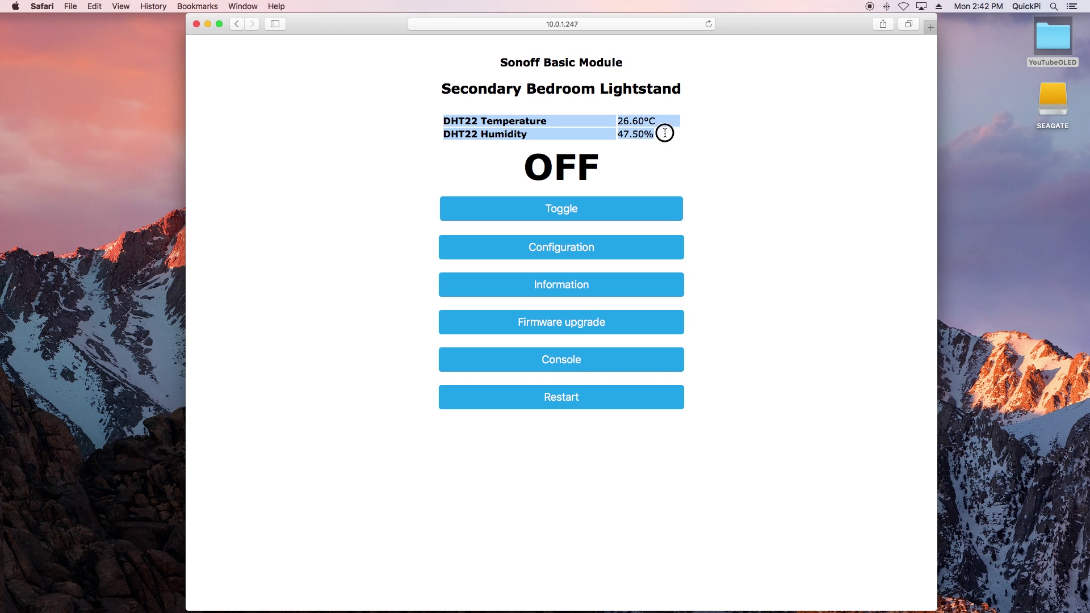
pyautogui.click(484, 125)
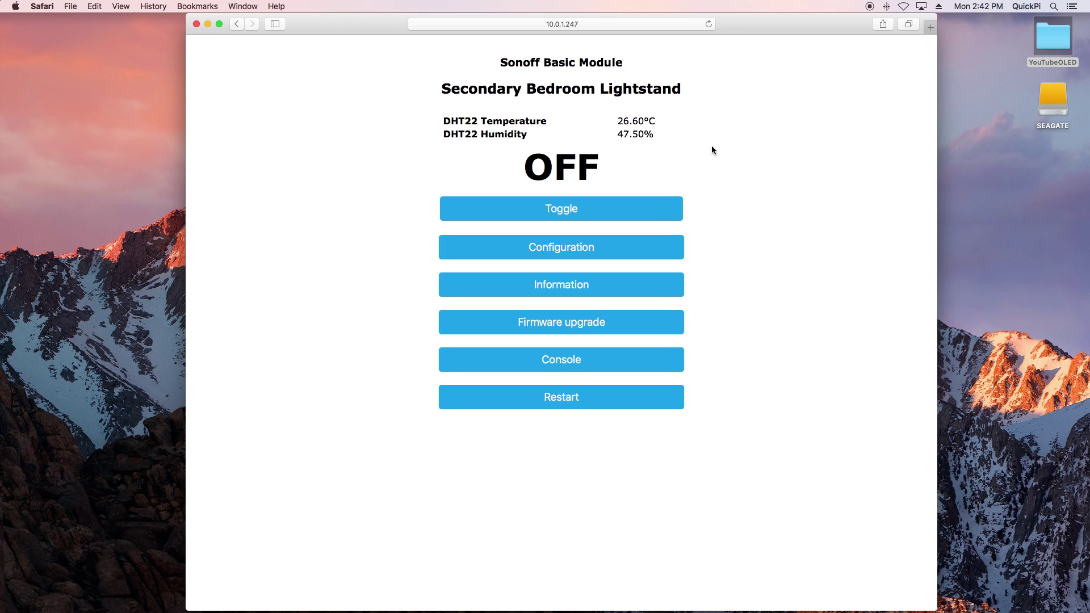
pyautogui.click(565, 202)
pyautogui.click(565, 202)
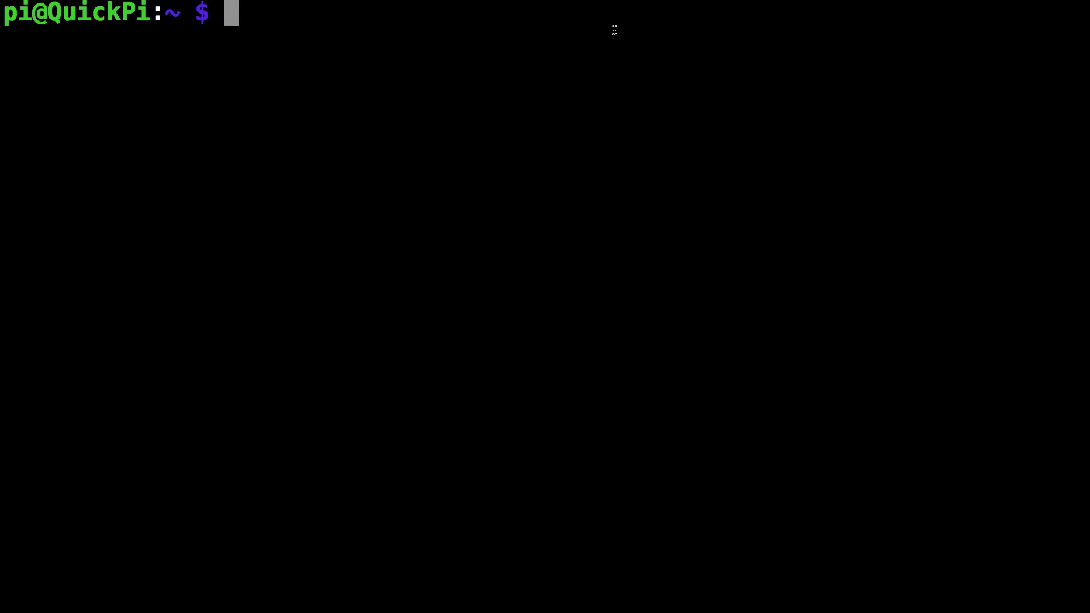
# Change into the HAP-NodeJS folder
pyautogui.write('cd H')
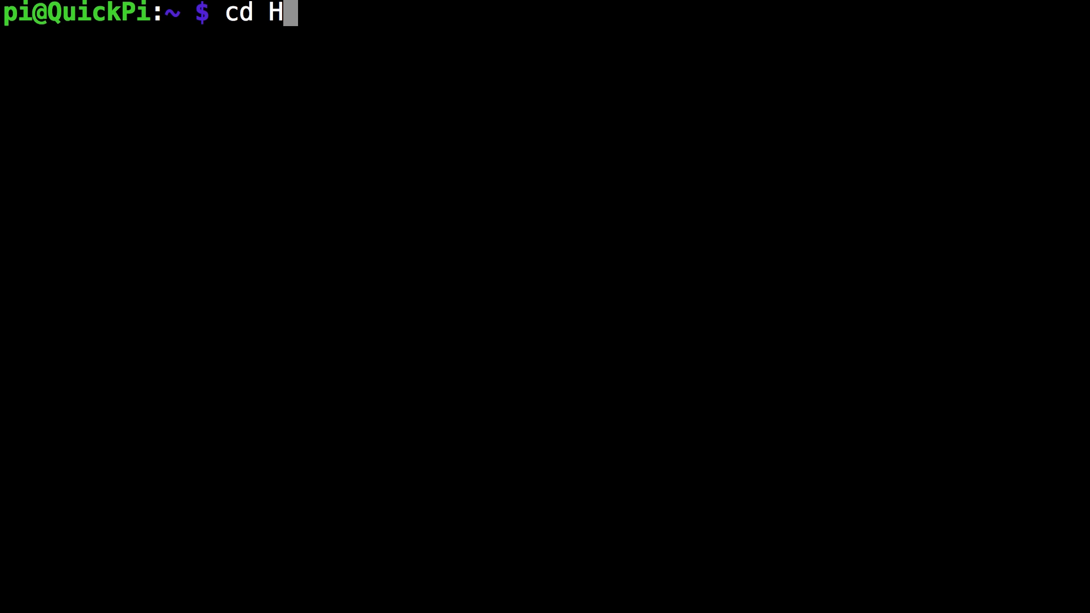
pyautogui.press('Tab')
pyautogui.press('Return')
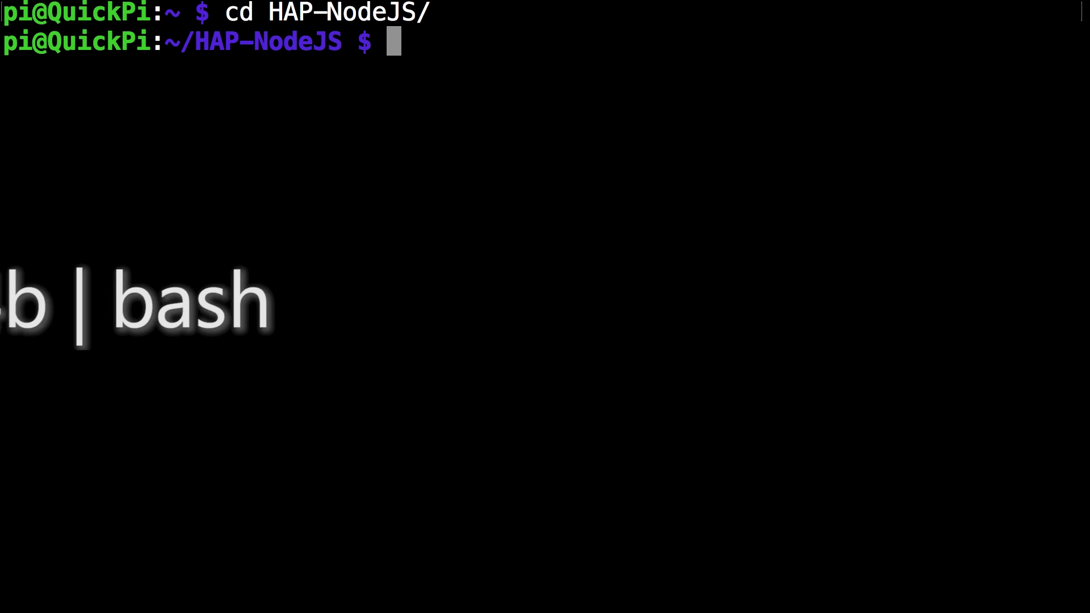
# Run curl -sSL goo.gl/cHR44b | bash to fetch the Sonoff accessory files
pyautogui.write('curl -sSL')
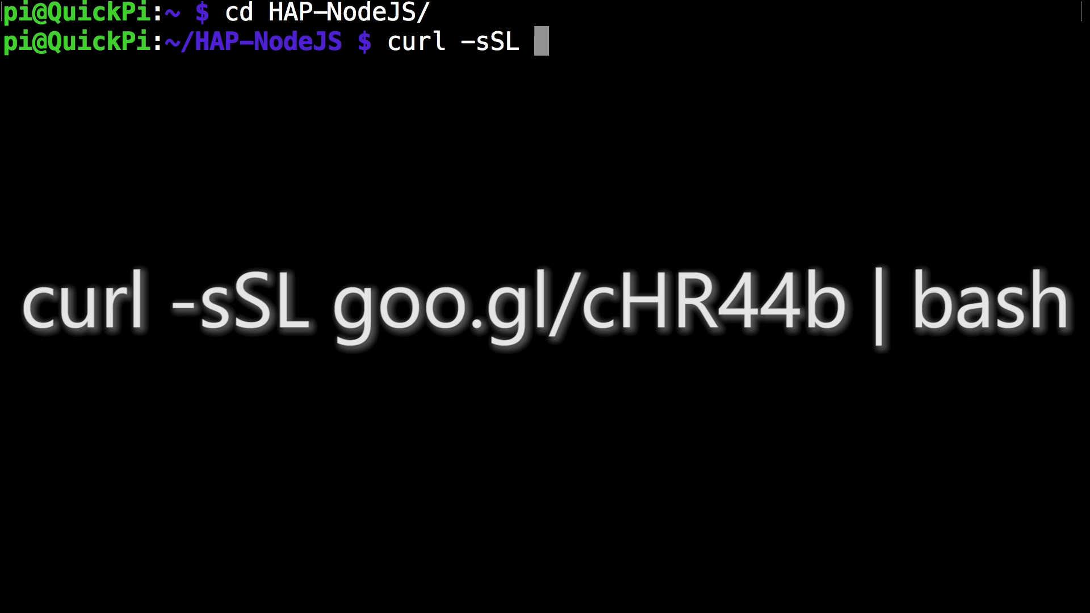
pyautogui.write(' goo.gl/')
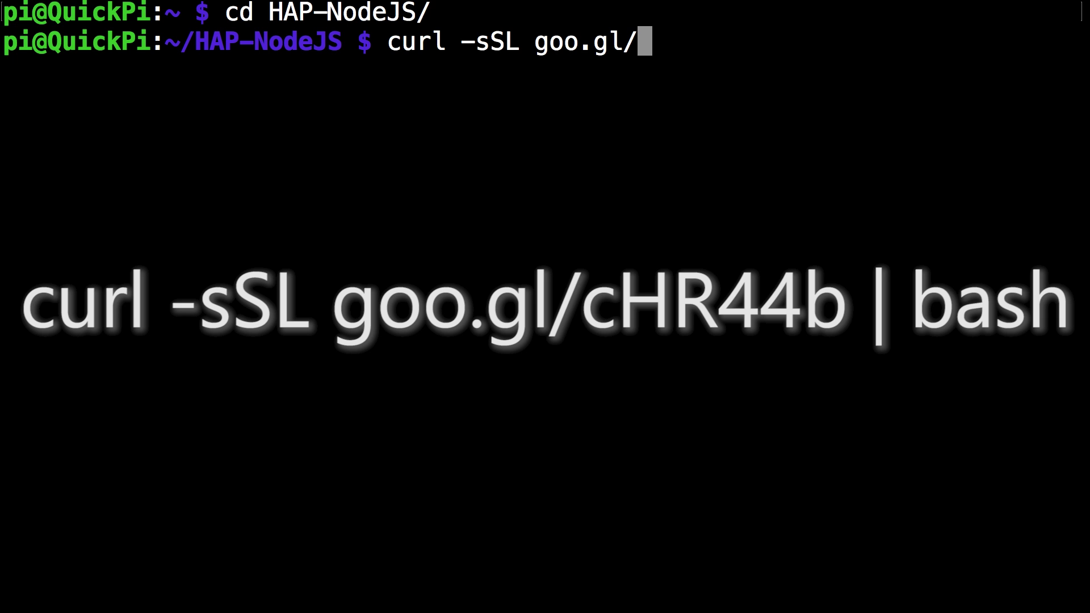
pyautogui.write('c')
pyautogui.write('H')
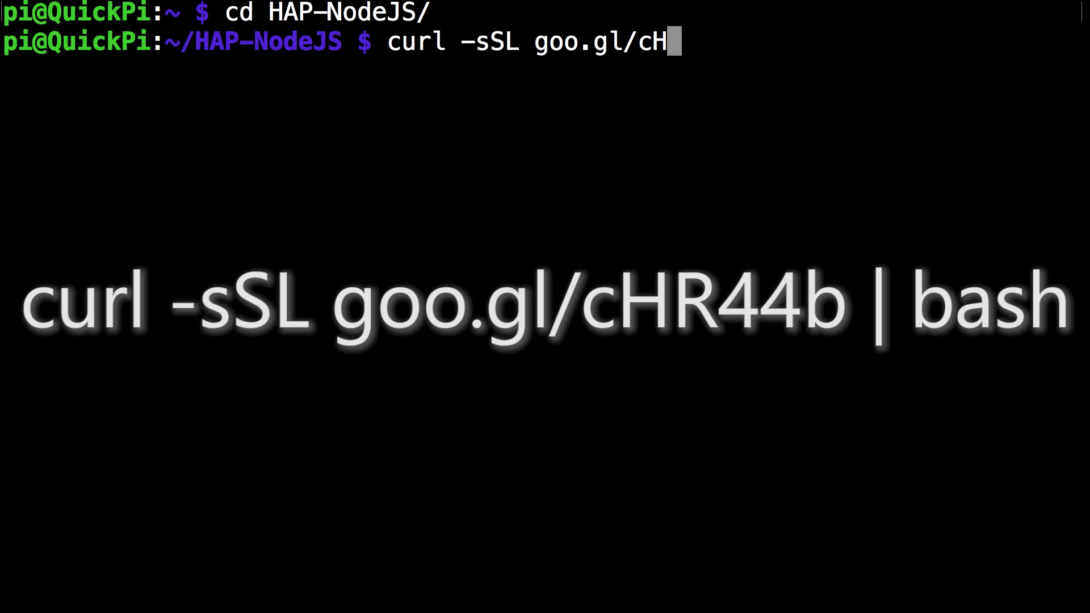
pyautogui.write('R44b | bash')
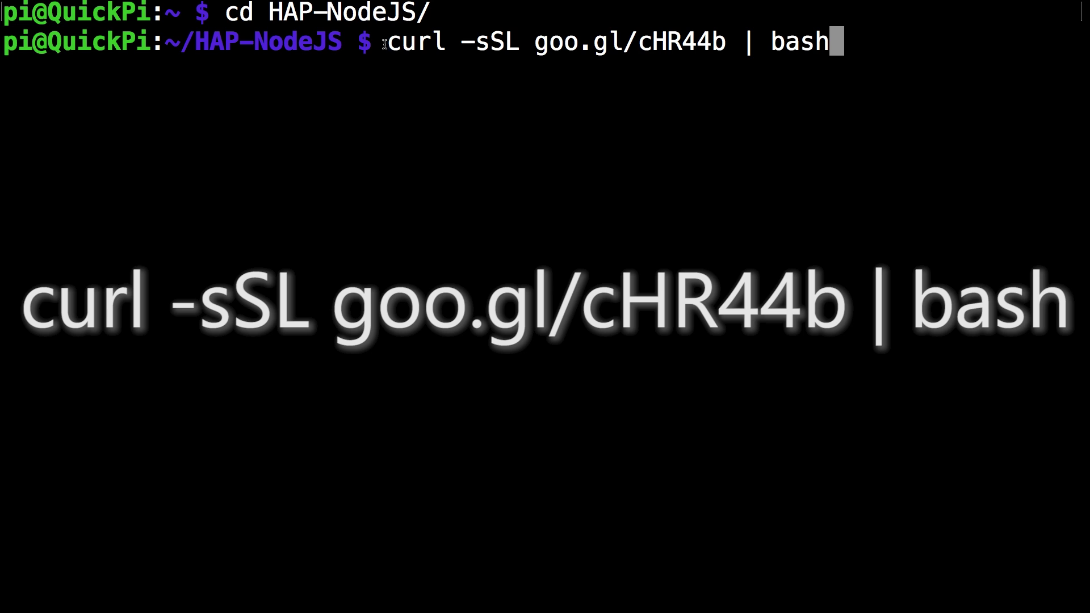
pyautogui.moveTo(387, 43); pyautogui.dragTo(827, 36)
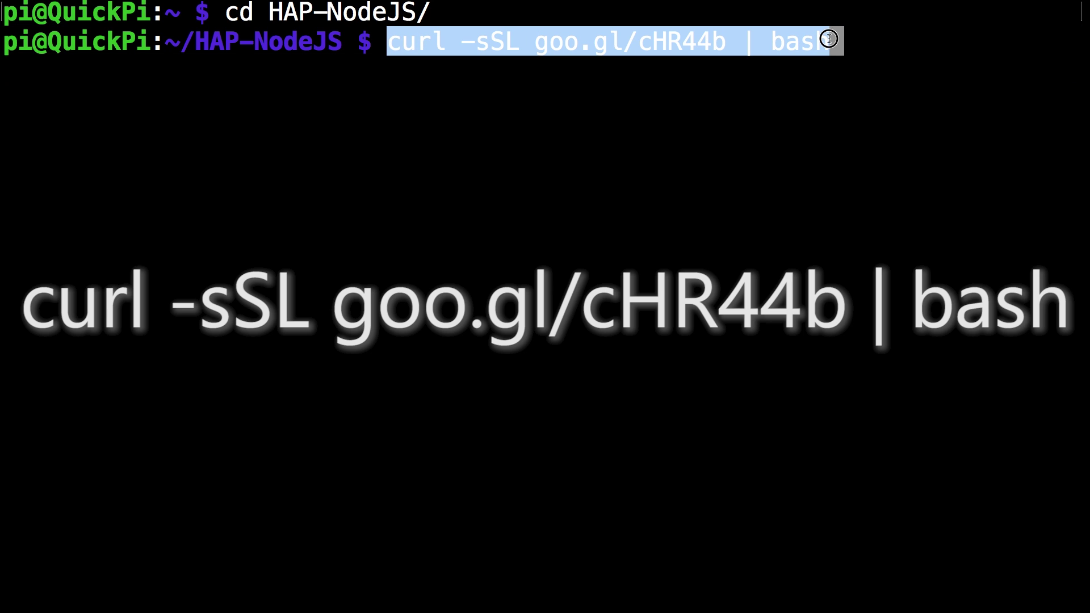
pyautogui.click(871, 55)
pyautogui.press('Return')
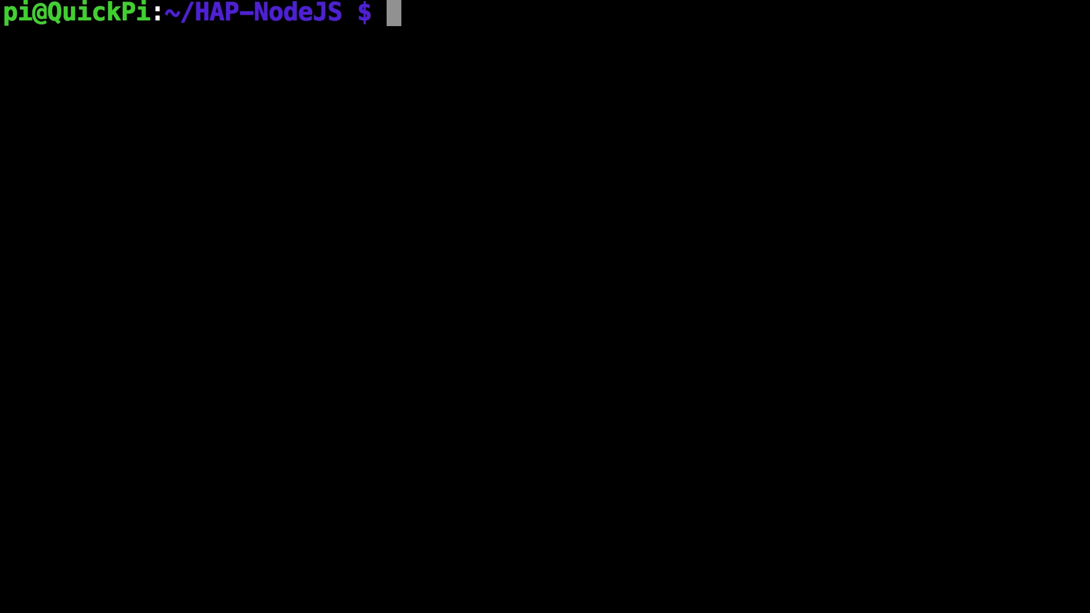
# Enter the accessories folder and list its files
pyautogui.write('cd acc')
pyautogui.press('Tab')
pyautogui.press('Return')
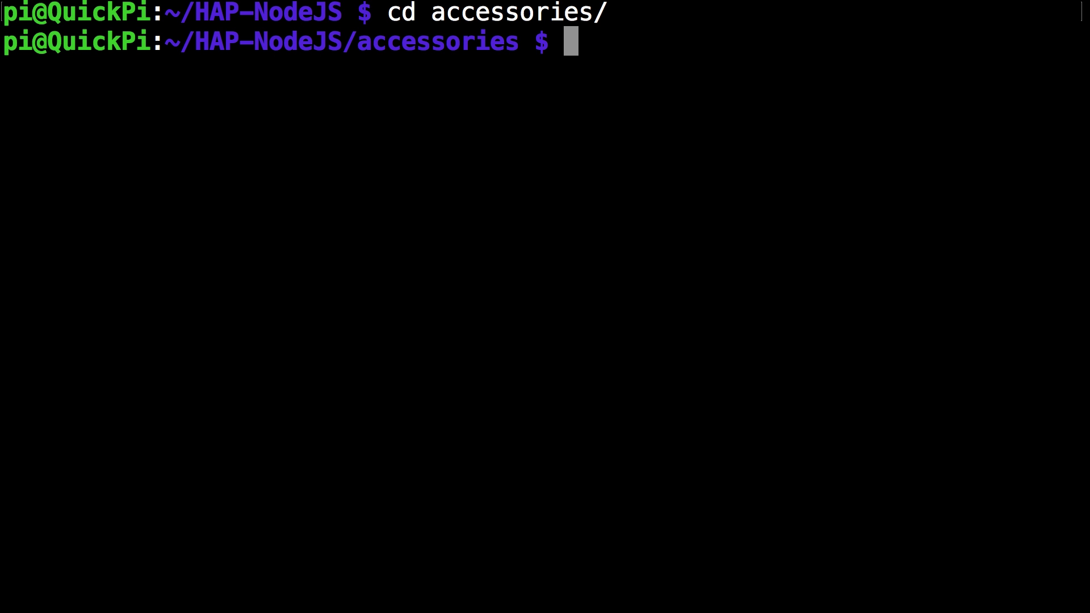
pyautogui.write('ls')
pyautogui.press('Return')
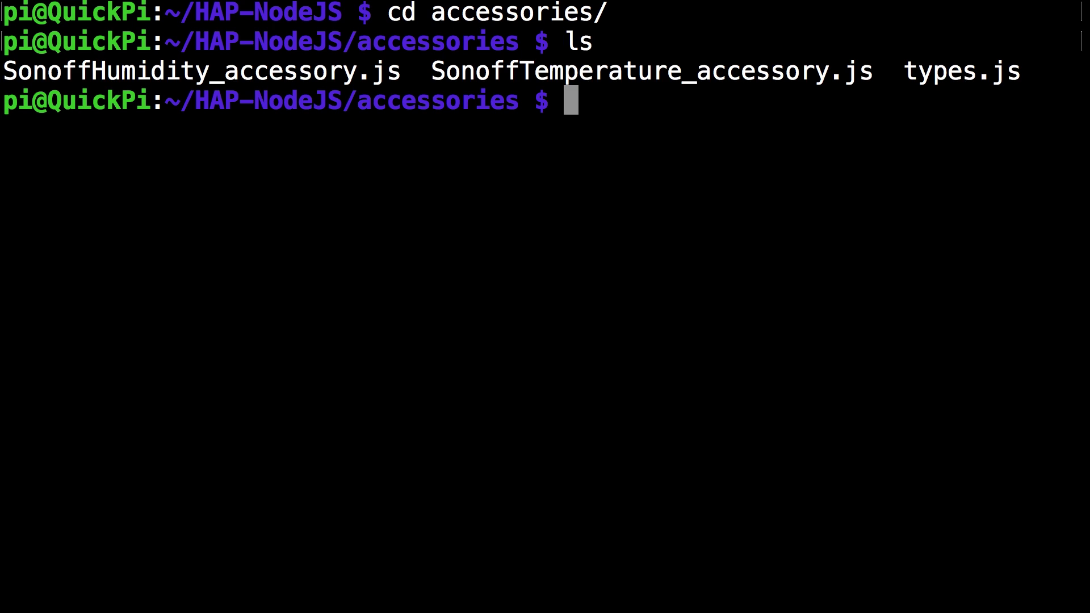
# Check the Sonoff file names in the listing and type sudo nano SonoffHumidity_accessory.js
pyautogui.click(433, 67)
pyautogui.moveTo(433, 67); pyautogui.dragTo(877, 73)
pyautogui.moveTo(383, 85); pyautogui.dragTo(17, 72)
pyautogui.click(17, 72)
pyautogui.write('sudo nano S')
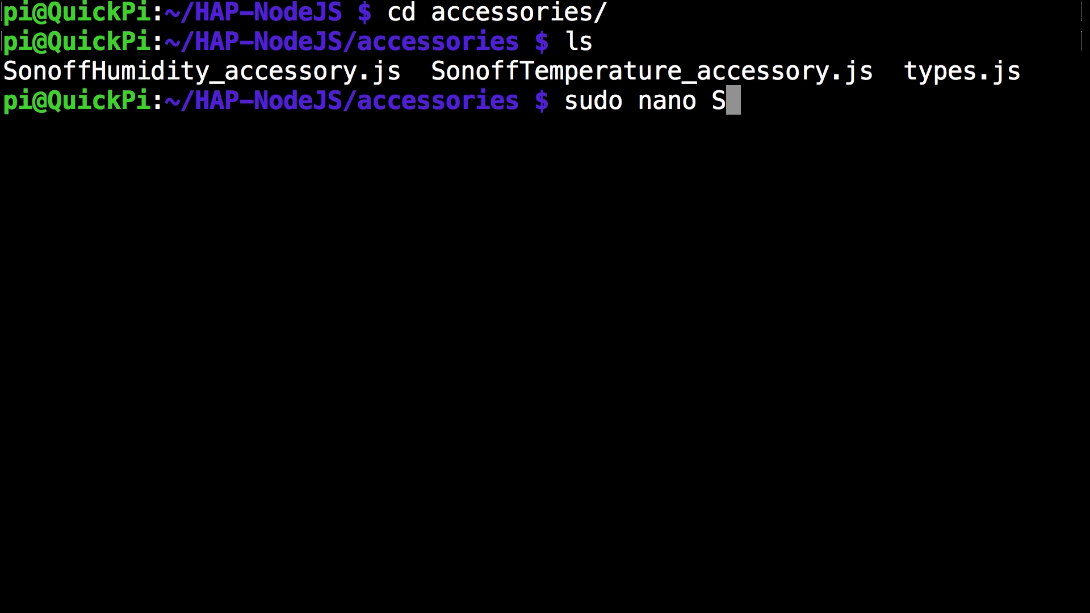
pyautogui.write('onoffHy')
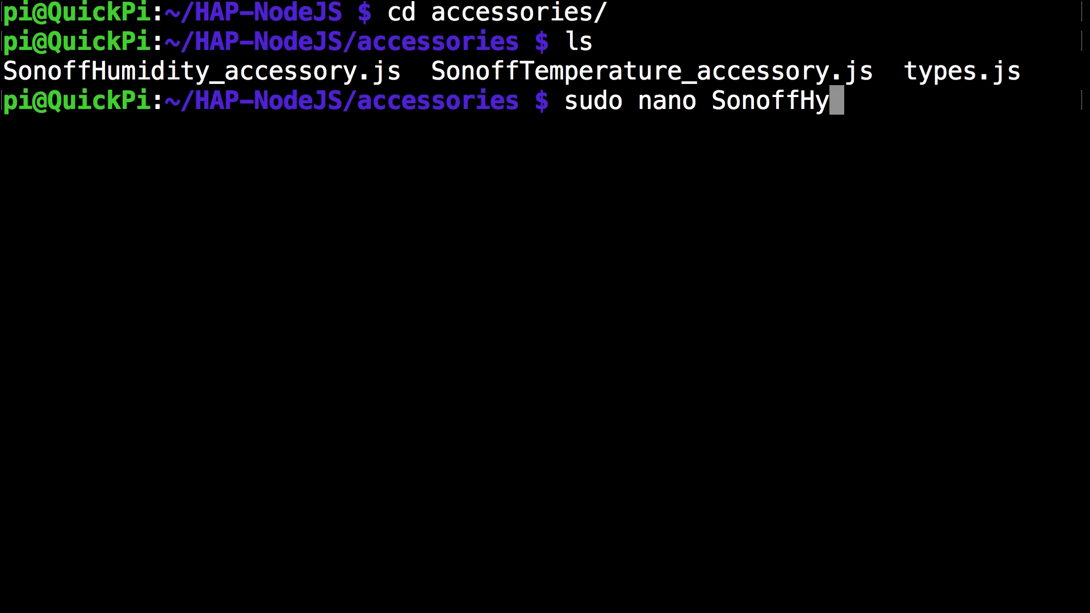
pyautogui.press('BackSpace')
pyautogui.press('Tab')
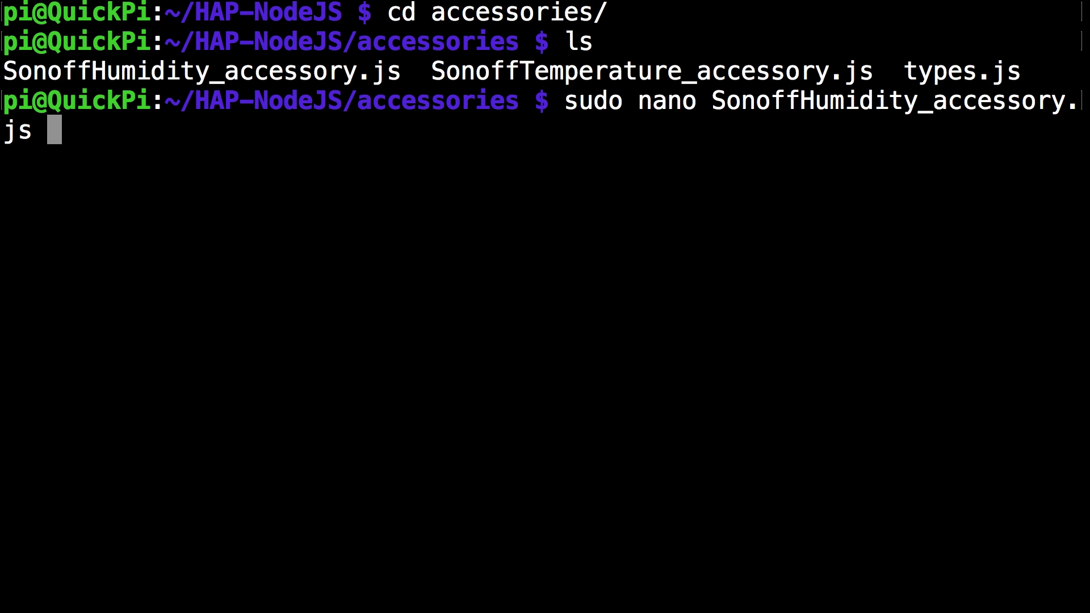
# Open the humidity file and rename the accessory to Secondary Bedroom Humidity Sensor
pyautogui.press('Return')
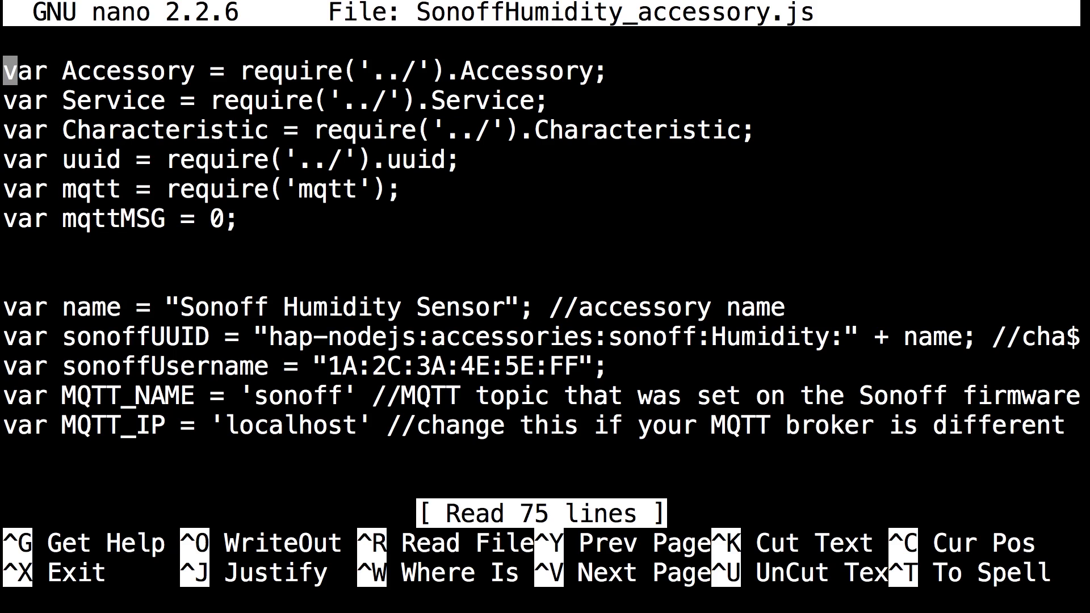
pyautogui.press('Down')
pyautogui.press('Down')
pyautogui.press('Down')
pyautogui.press('Down')
pyautogui.press('Down')
pyautogui.press('Down')
pyautogui.press('Down')
pyautogui.press('Down')
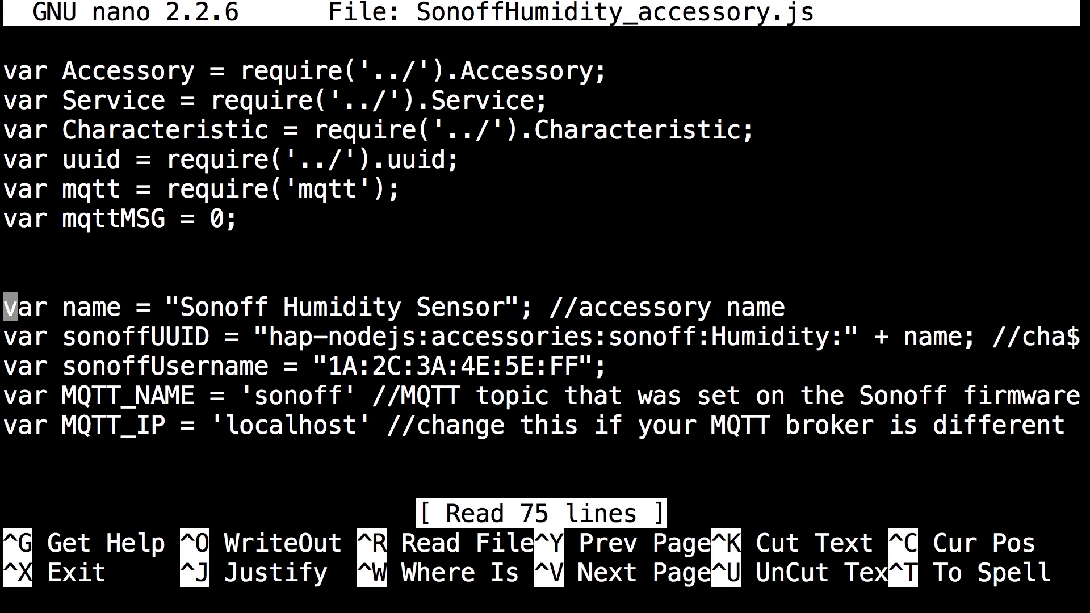
pyautogui.press('Right')
pyautogui.press('Right')
pyautogui.press('Right')
pyautogui.press('Right')
pyautogui.press('Right')
pyautogui.press('Right')
pyautogui.press('Right')
pyautogui.press('Right')
pyautogui.press('Right')
pyautogui.press('Right')
pyautogui.press('Right')
pyautogui.press('Right')
pyautogui.press('Right')
pyautogui.press('Right')
pyautogui.press('Right')
pyautogui.press('Right')
pyautogui.press('Right')
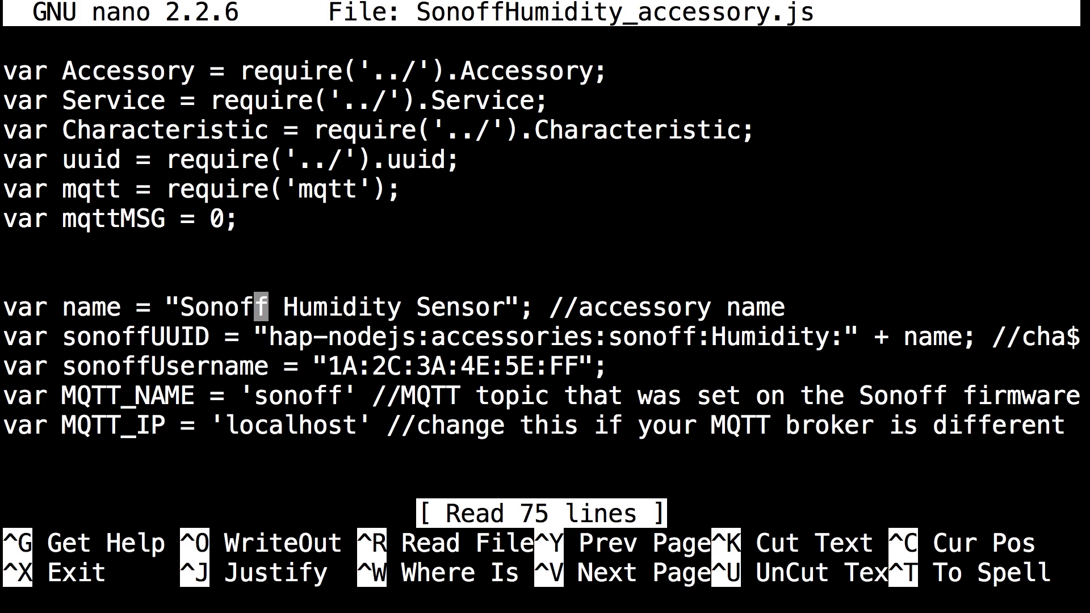
pyautogui.press('Left')
pyautogui.press('Left')
pyautogui.press('Right')
pyautogui.press('Right')
pyautogui.press('Right')
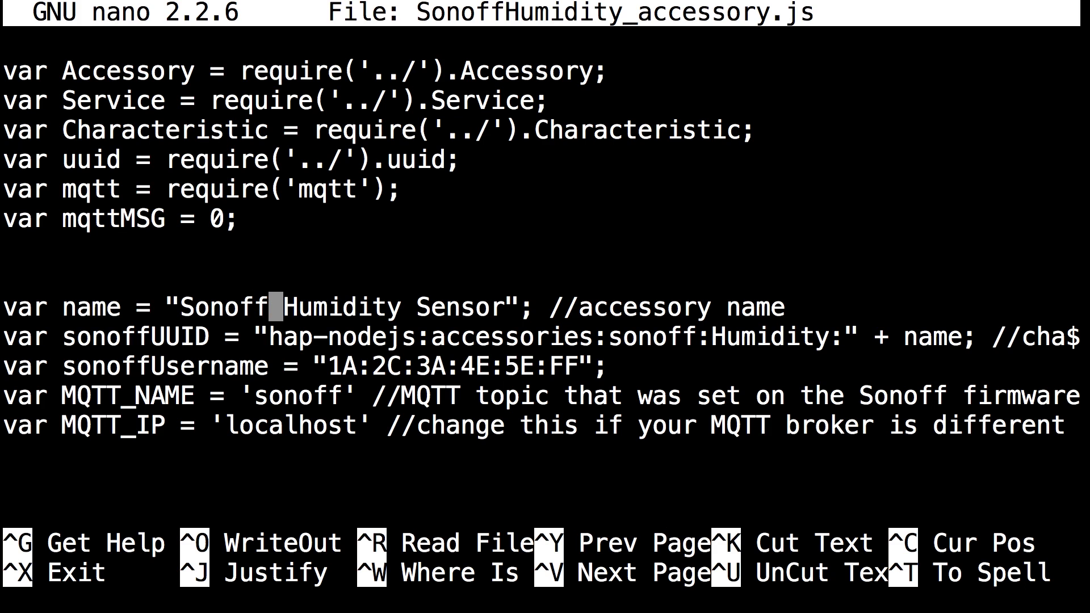
pyautogui.press('BackSpace')
pyautogui.press('BackSpace')
pyautogui.press('BackSpace')
pyautogui.press('BackSpace')
pyautogui.press('BackSpace')
pyautogui.write('econd')
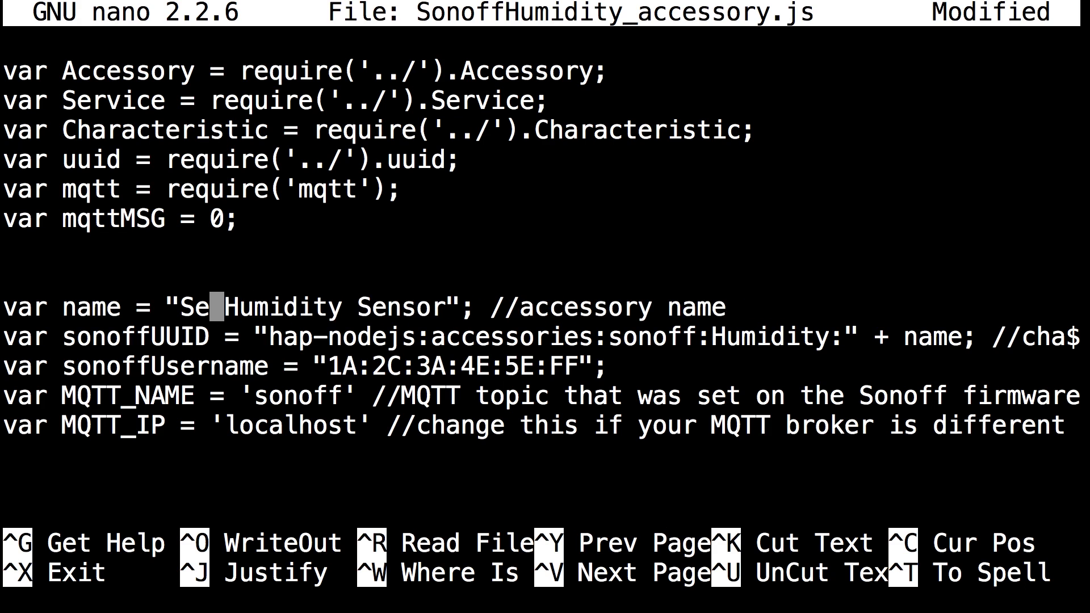
pyautogui.write('ary Bedroom')
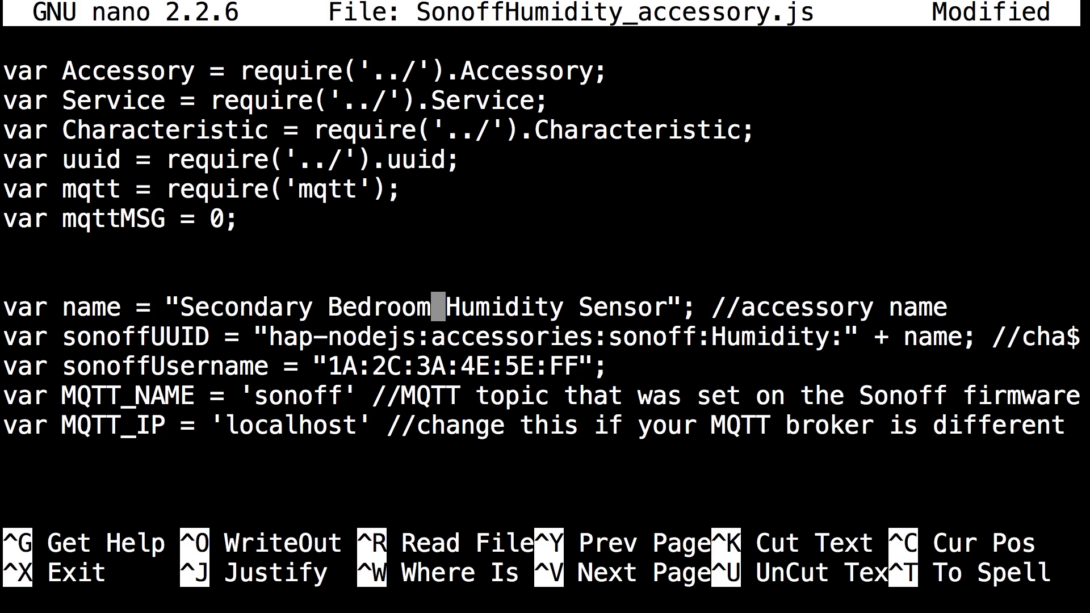
# Edit the sonoffUsername value, changing 1A to 1C and 2C to 3C
pyautogui.press('Down')
pyautogui.press('Right')
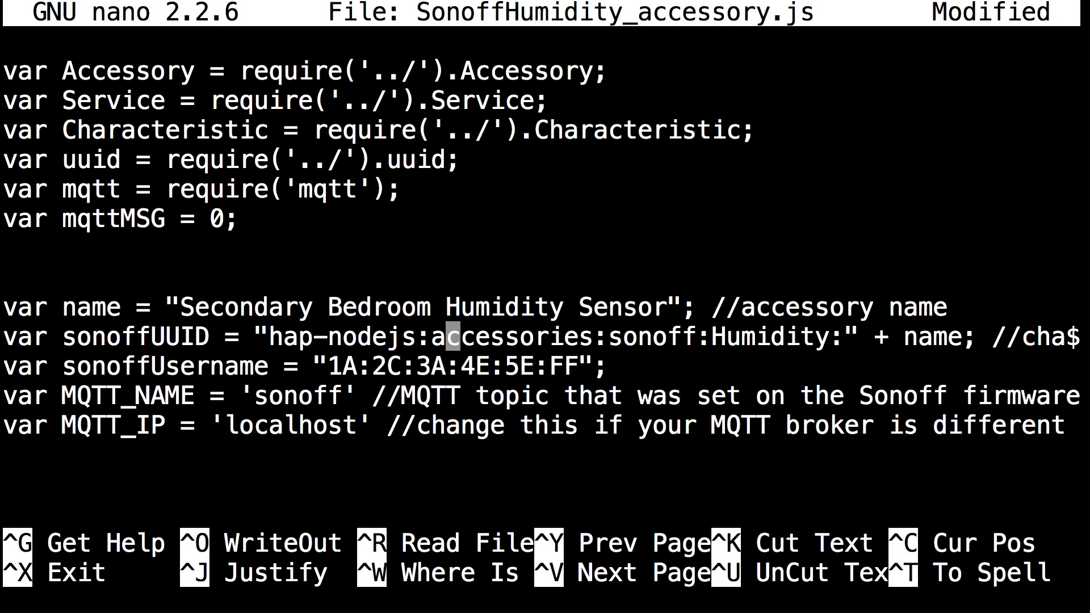
pyautogui.press('Right')
pyautogui.press('Right')
pyautogui.press('Down')
pyautogui.press('Left')
pyautogui.press('Left')
pyautogui.press('Left')
pyautogui.press('Left')
pyautogui.press('Left')
pyautogui.press('Left')
pyautogui.press('Left')
pyautogui.press('Left')
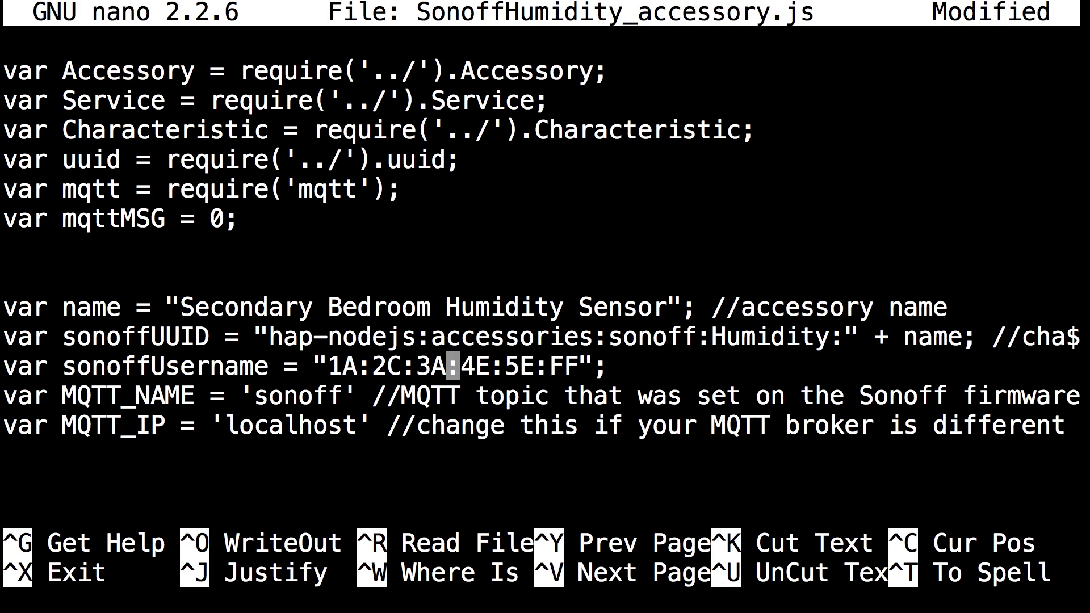
pyautogui.press('BackSpace')
pyautogui.write('C')
pyautogui.press('Right')
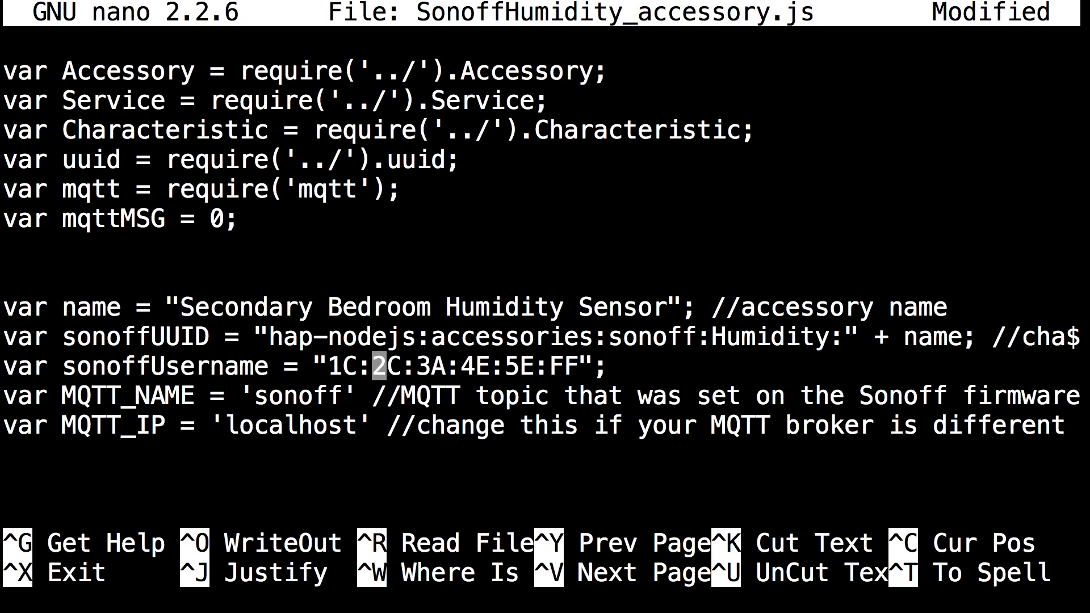
pyautogui.press('Delete')
pyautogui.write('3')
# Retype the MQTT_NAME topic as 'sonoff'
pyautogui.press('Down')
pyautogui.press('Left')
pyautogui.press('Left')
pyautogui.press('Left')
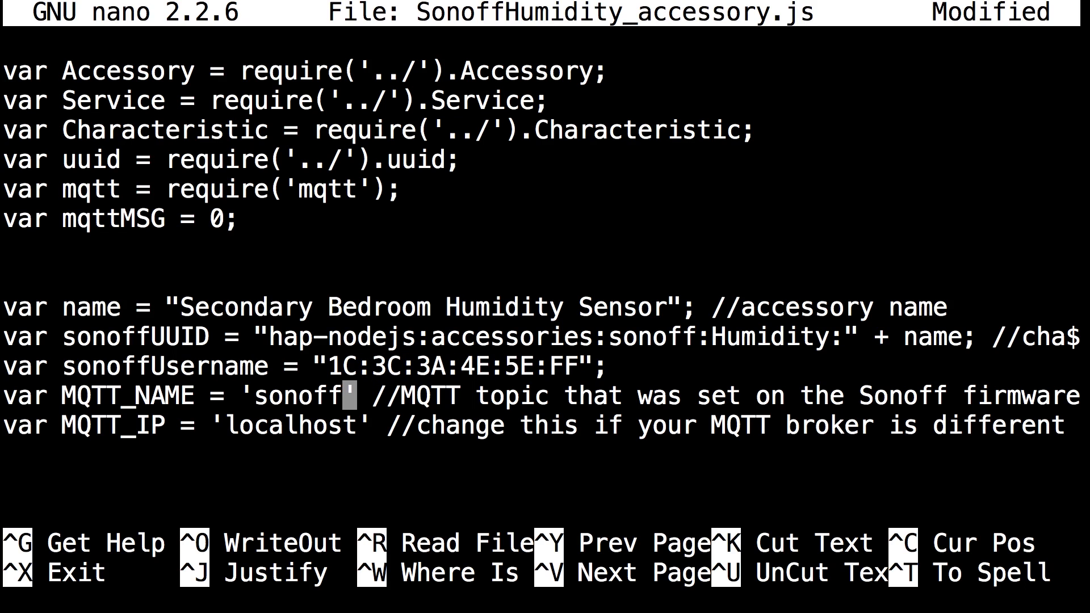
pyautogui.press('BackSpace')
pyautogui.press('BackSpace')
pyautogui.press('BackSpace')
pyautogui.press('BackSpace')
pyautogui.press('BackSpace')
pyautogui.press('BackSpace')
pyautogui.write('se')
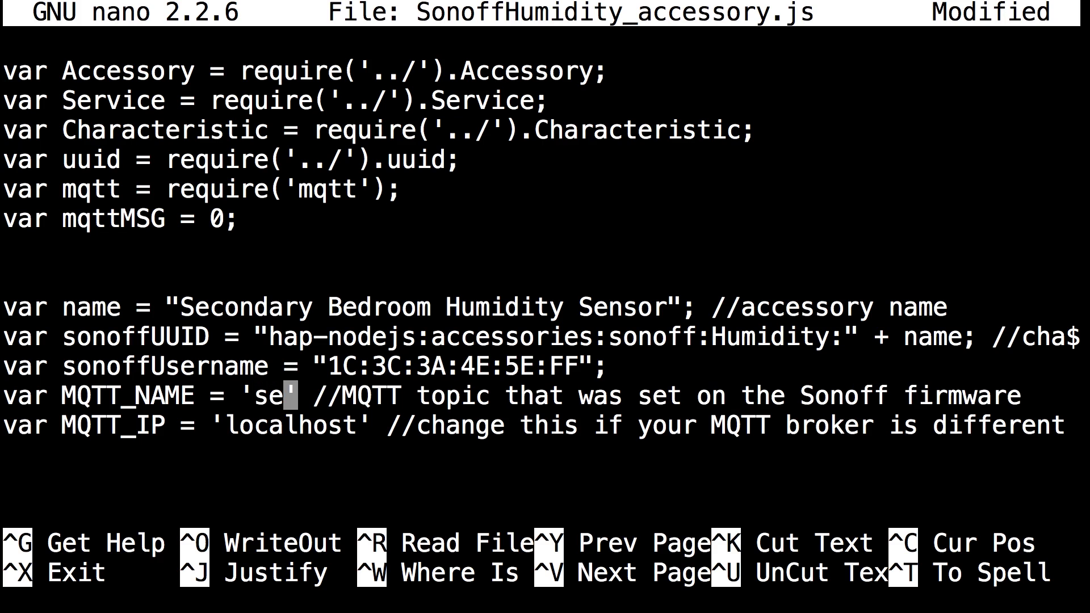
pyautogui.press('BackSpace')
pyautogui.write('onoff')
# Review the broker, username and name lines, then begin exiting nano
pyautogui.press('Down')
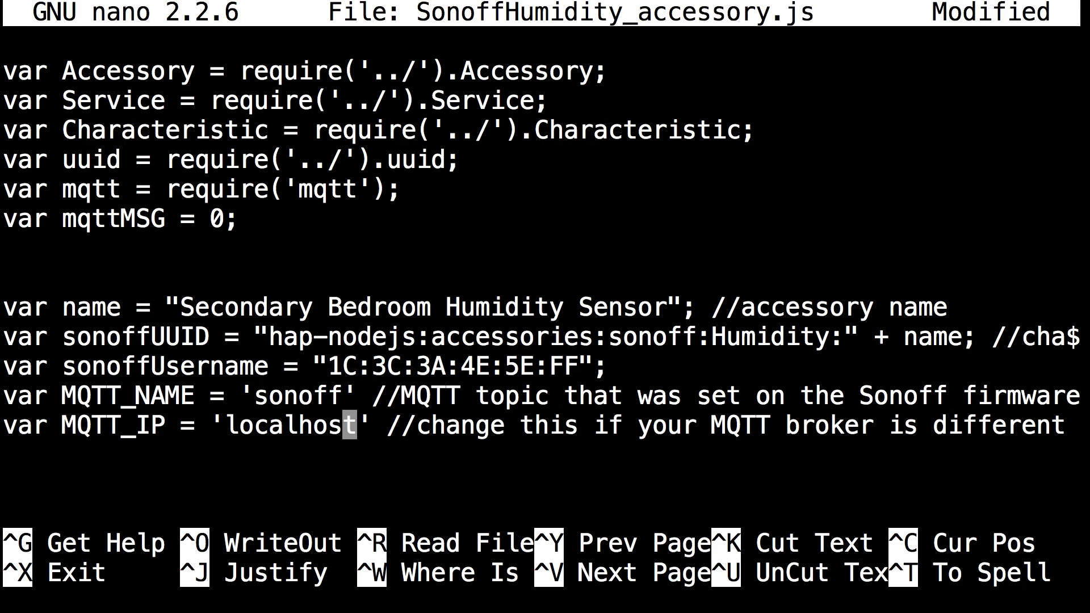
pyautogui.press('Right')
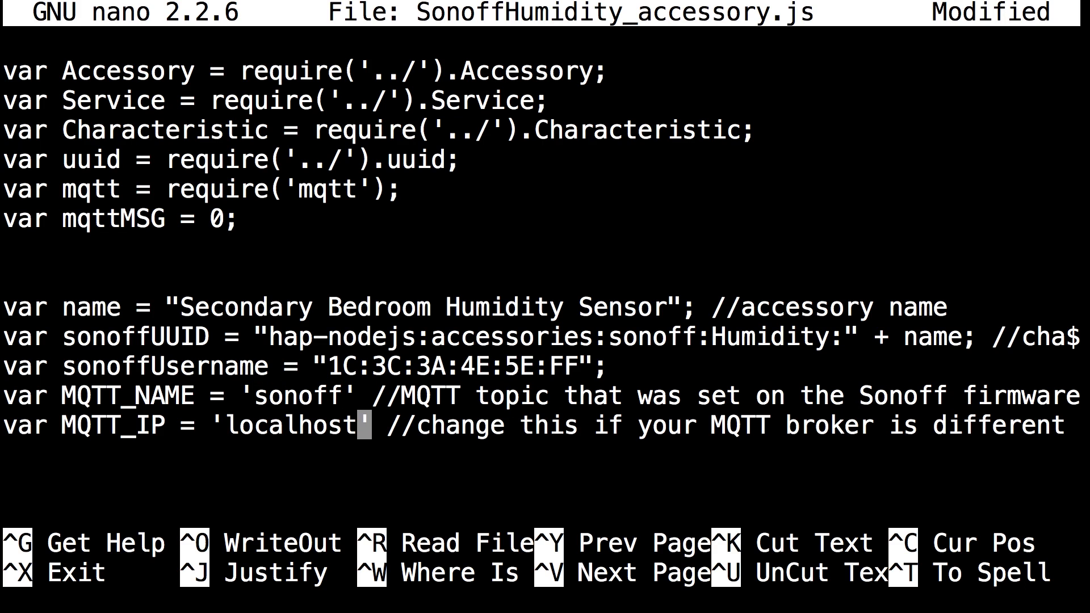
pyautogui.press('Up')
pyautogui.press('Left')
pyautogui.press('Up')
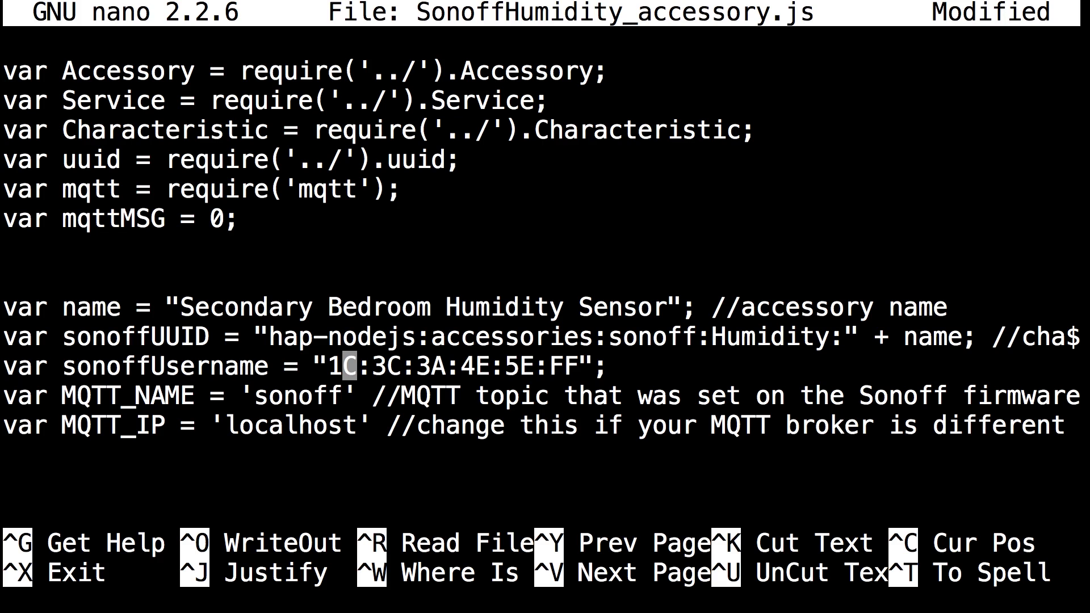
pyautogui.press('Left')
pyautogui.press('Right')
pyautogui.press('Right')
pyautogui.press('Up')
pyautogui.press('Right')
pyautogui.press('Right')
pyautogui.press('Right')
pyautogui.press('Right')
pyautogui.press('Right')
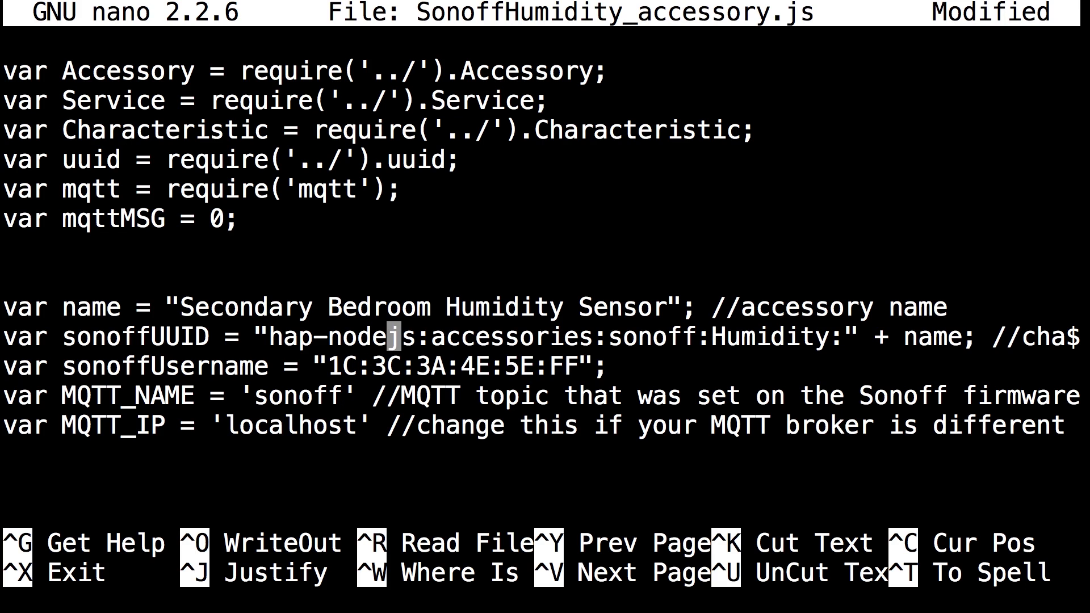
pyautogui.press('Up')
pyautogui.press('Right')
pyautogui.press('Right')
pyautogui.press('Right')
pyautogui.press('Right')
pyautogui.press('Right')
pyautogui.press('Right')
pyautogui.press('Right')
pyautogui.press('Right')
pyautogui.press('Right')
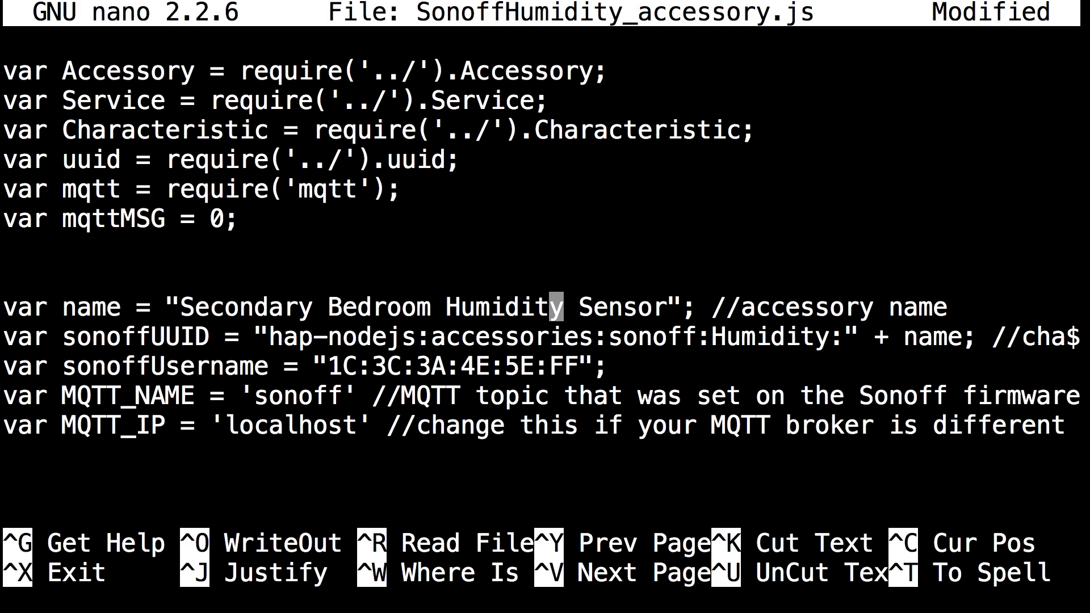
pyautogui.hotkey('ctrl', 'x')
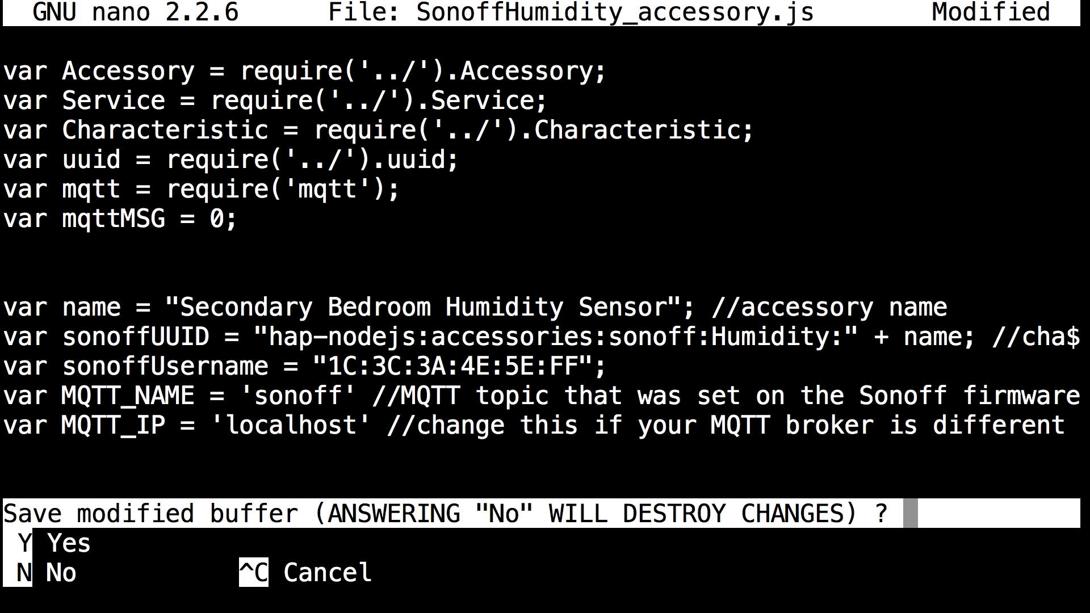
# Save the humidity file and open SonoffTemperature_accessory.js with sudo nano
pyautogui.press('y')
pyautogui.press('Return')
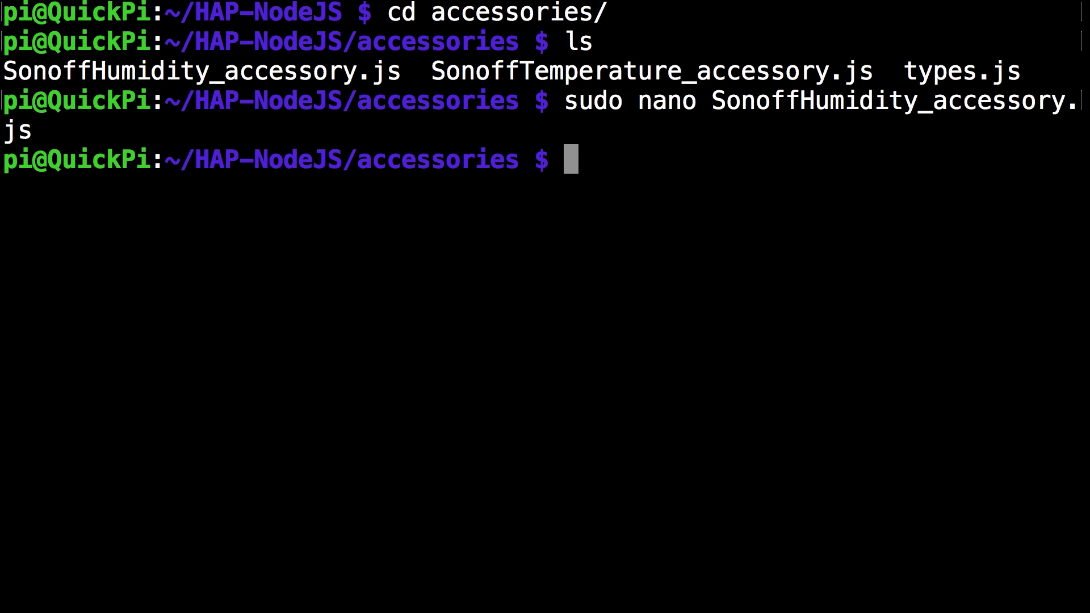
pyautogui.write('sudo nano S')
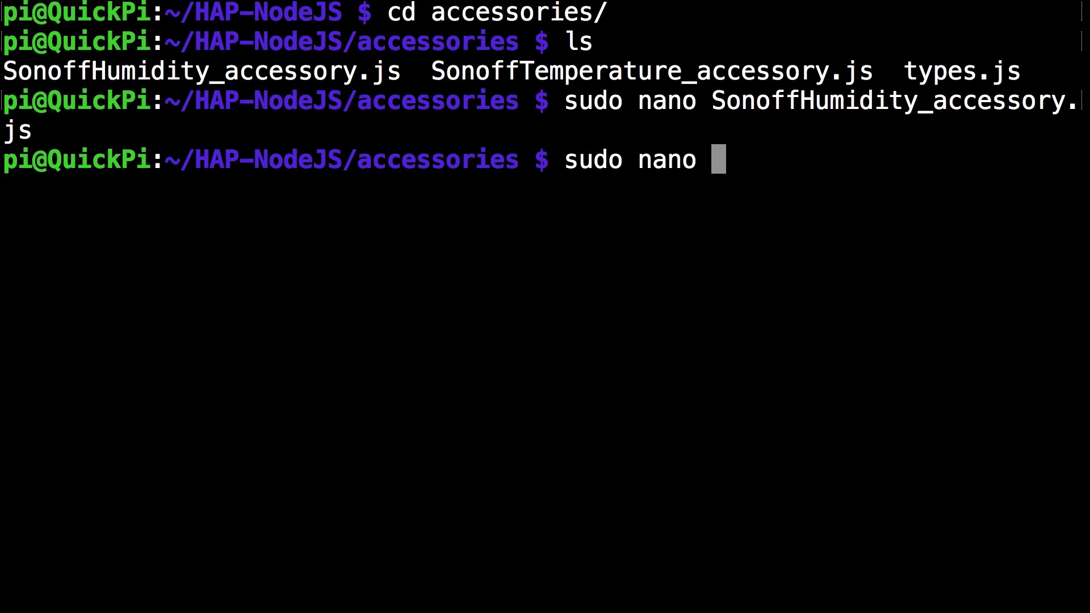
pyautogui.press('Tab')
pyautogui.write('Te')
pyautogui.press('Tab')
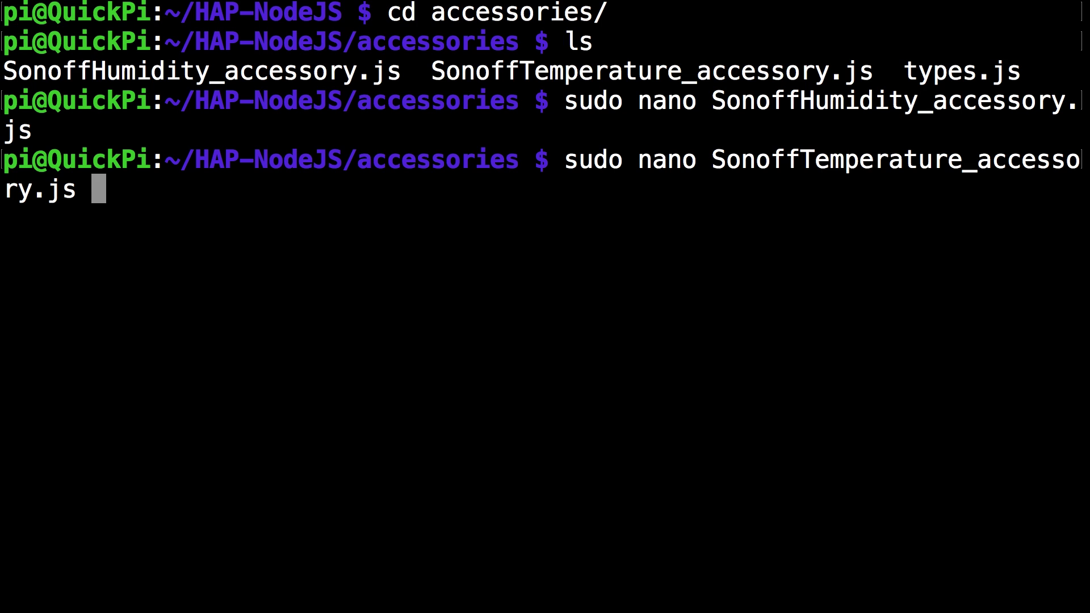
pyautogui.press('Return')
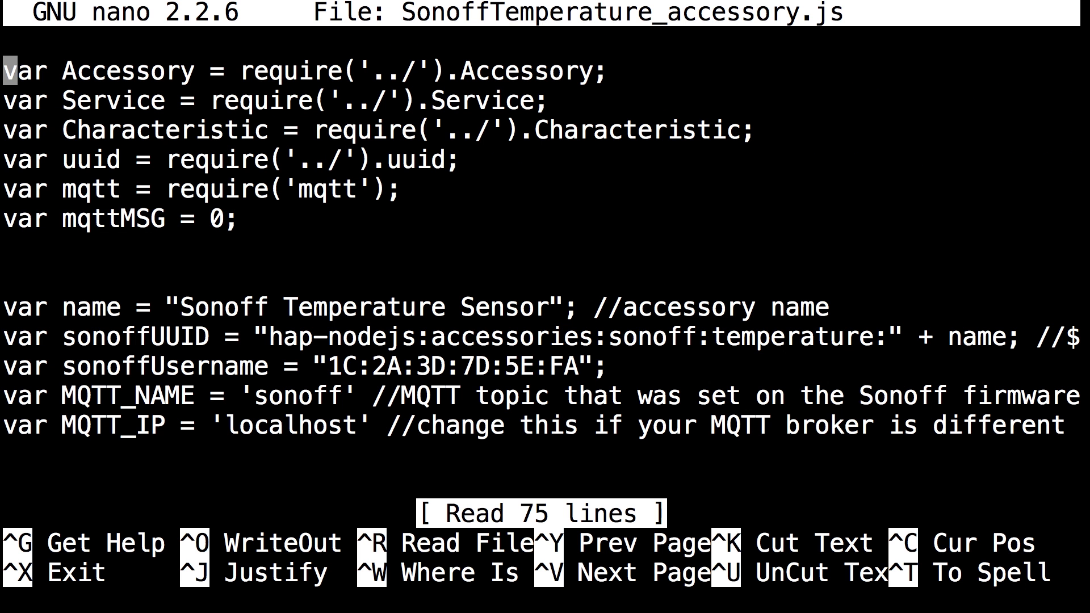
# Rename the accessory to Secondary Bedroom Temperature Sensor
pyautogui.press('Down')
pyautogui.press('Down')
pyautogui.press('Down')
pyautogui.press('Down')
pyautogui.press('Down')
pyautogui.press('Down')
pyautogui.press('Down')
pyautogui.press('Down')
pyautogui.press('Down')
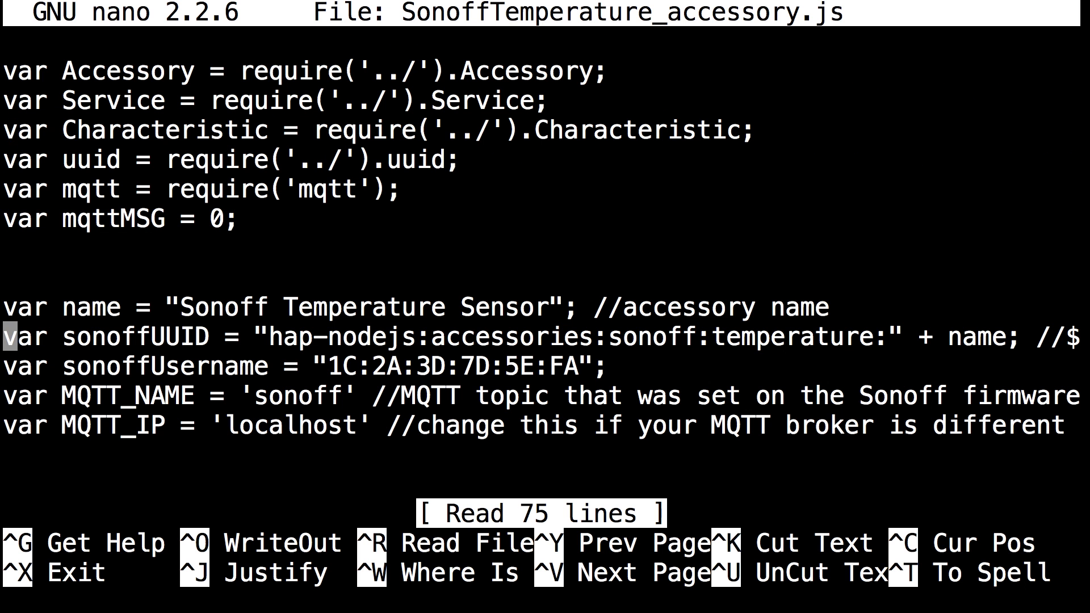
pyautogui.press('Up')
pyautogui.press('Up')
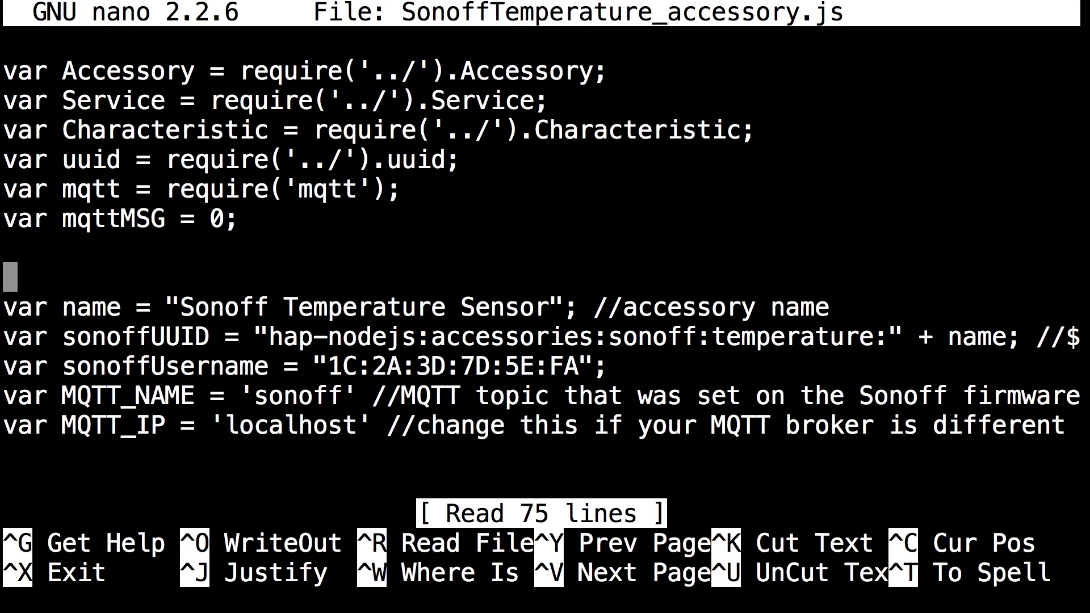
pyautogui.press('Down')
pyautogui.press('Right')
pyautogui.press('Right')
pyautogui.press('Right')
pyautogui.press('Right')
pyautogui.press('Right')
pyautogui.press('Right')
pyautogui.press('Right')
pyautogui.press('Right')
pyautogui.press('Right')
pyautogui.press('Right')
pyautogui.press('Right')
pyautogui.press('Right')
pyautogui.press('Right')
pyautogui.press('Right')
pyautogui.press('Right')
pyautogui.press('Right')
pyautogui.press('Right')
pyautogui.press('Right')
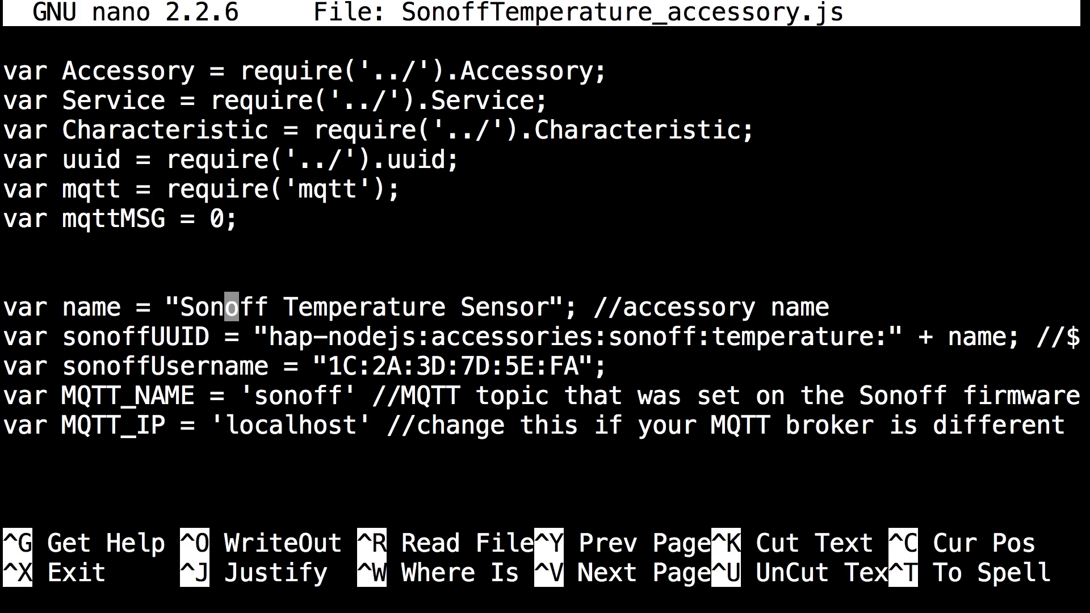
pyautogui.press('BackSpace')
pyautogui.press('BackSpace')
pyautogui.press('BackSpace')
pyautogui.press('BackSpace')
pyautogui.press('BackSpace')
pyautogui.write('evo')
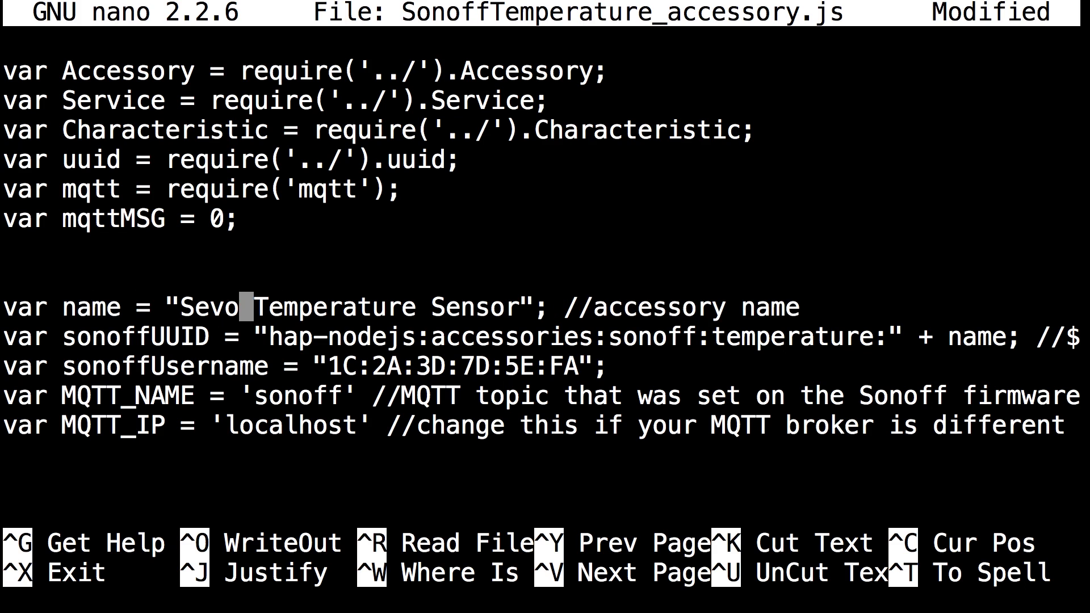
pyautogui.press('BackSpace')
pyautogui.press('BackSpace')
pyautogui.press('BackSpace')
pyautogui.write('c')
pyautogui.press('BackSpace')
pyautogui.write('econdary Bedroom')
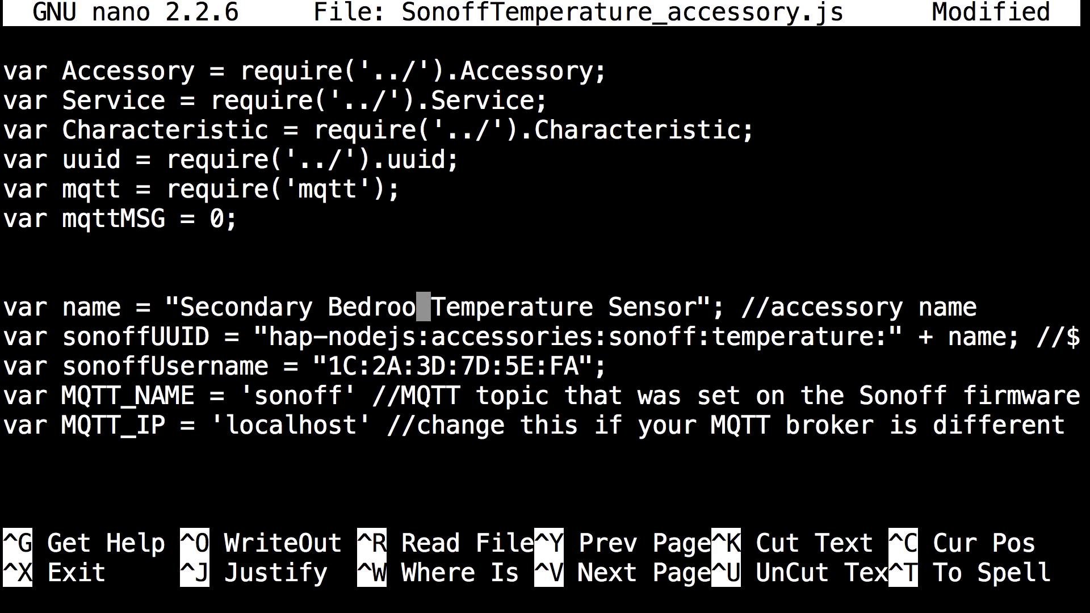
# Change the sonoffUsername to 1C:2A:3D:5D:5A:FF
pyautogui.press('Down')
pyautogui.press('Right')
pyautogui.press('Right')
pyautogui.press('Down')
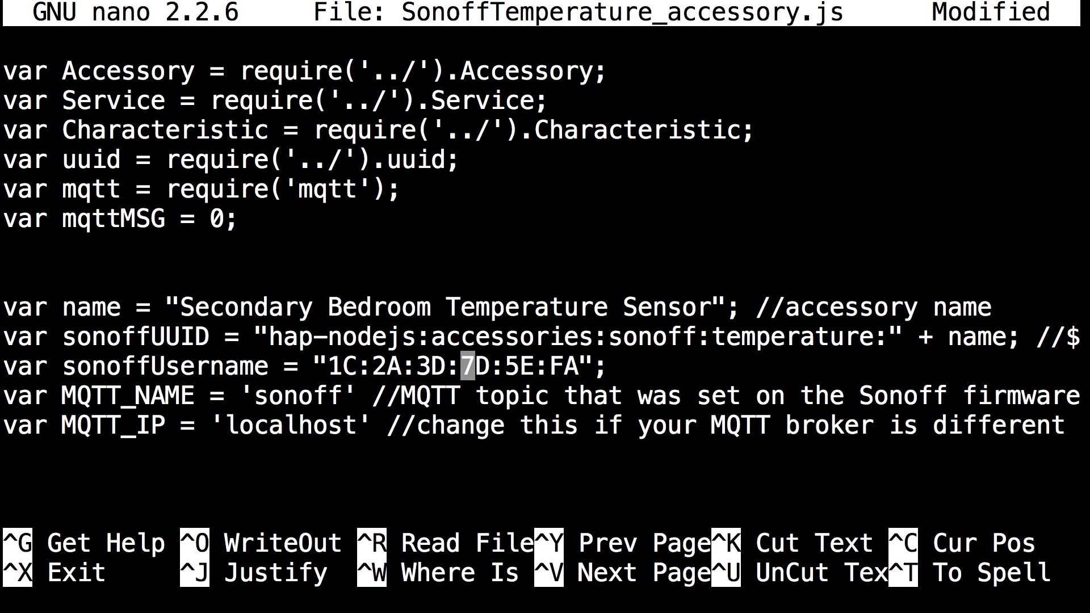
pyautogui.press('Right')
pyautogui.press('BackSpace')
pyautogui.write('5')
pyautogui.press('Right')
pyautogui.press('Right')
pyautogui.press('Right')
pyautogui.press('Right')
pyautogui.press('Right')
pyautogui.press('BackSpace')
pyautogui.write('A')
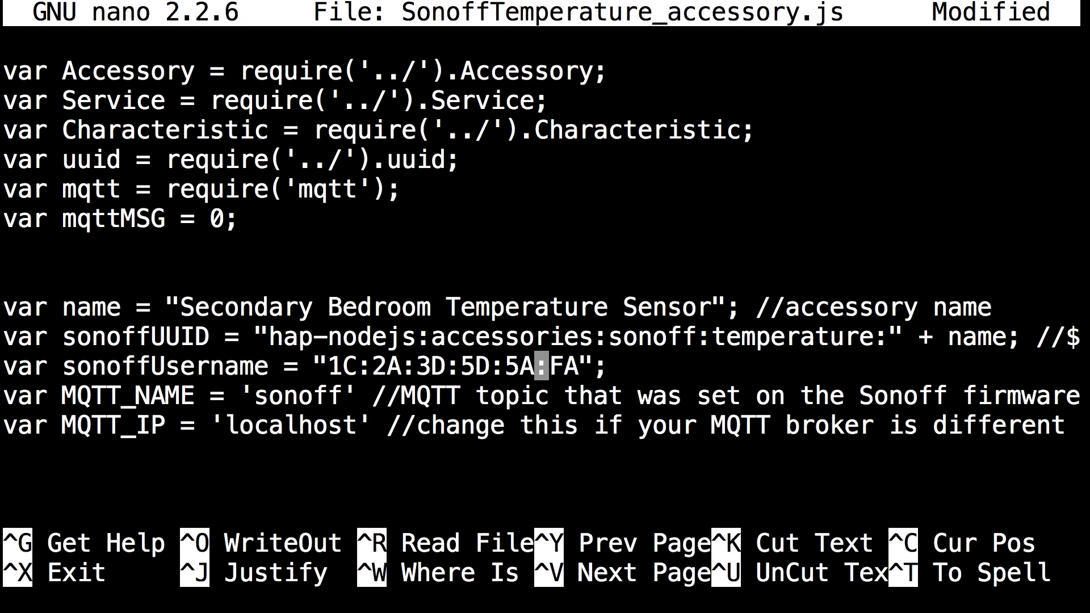
pyautogui.press('Right')
pyautogui.press('Right')
pyautogui.press('Right')
pyautogui.press('BackSpace')
pyautogui.write('A')
pyautogui.press('BackSpace')
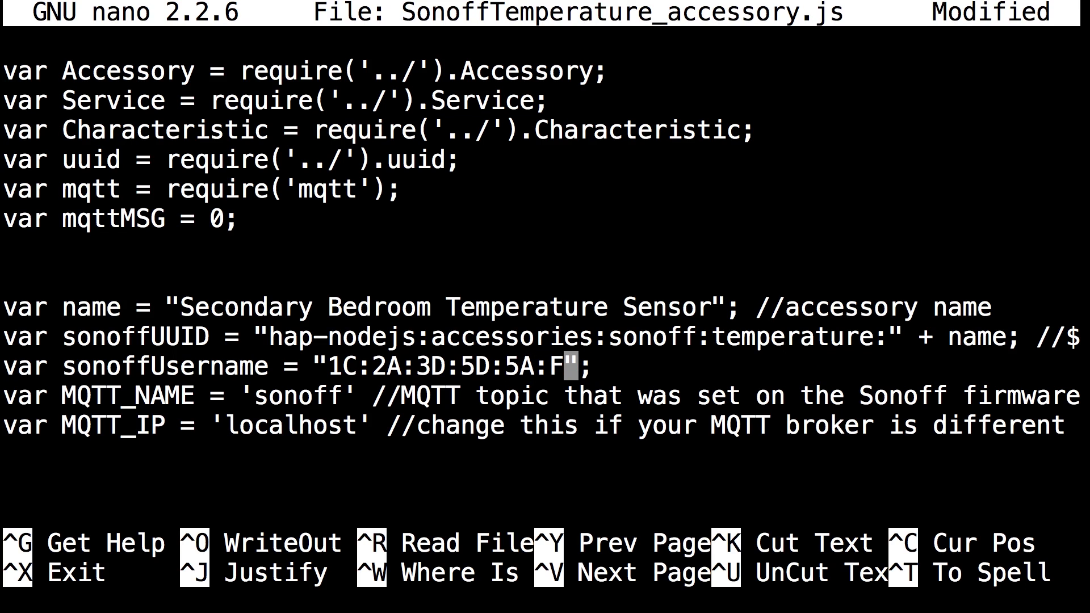
pyautogui.write('F')
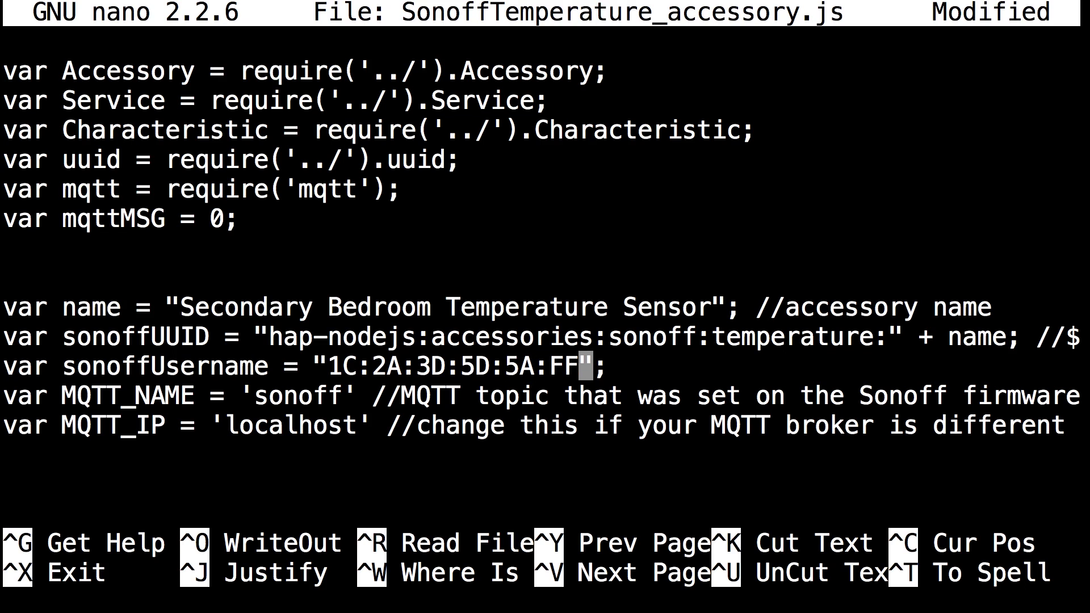
pyautogui.press('Left')
pyautogui.press('Left')
pyautogui.press('Left')
pyautogui.press('Left')
pyautogui.press('Left')
pyautogui.press('Left')
pyautogui.press('Left')
pyautogui.press('Left')
pyautogui.press('Left')
pyautogui.press('Left')
pyautogui.press('Left')
pyautogui.press('Left')
pyautogui.press('Left')
pyautogui.press('Left')
pyautogui.press('Left')
pyautogui.press('Left')
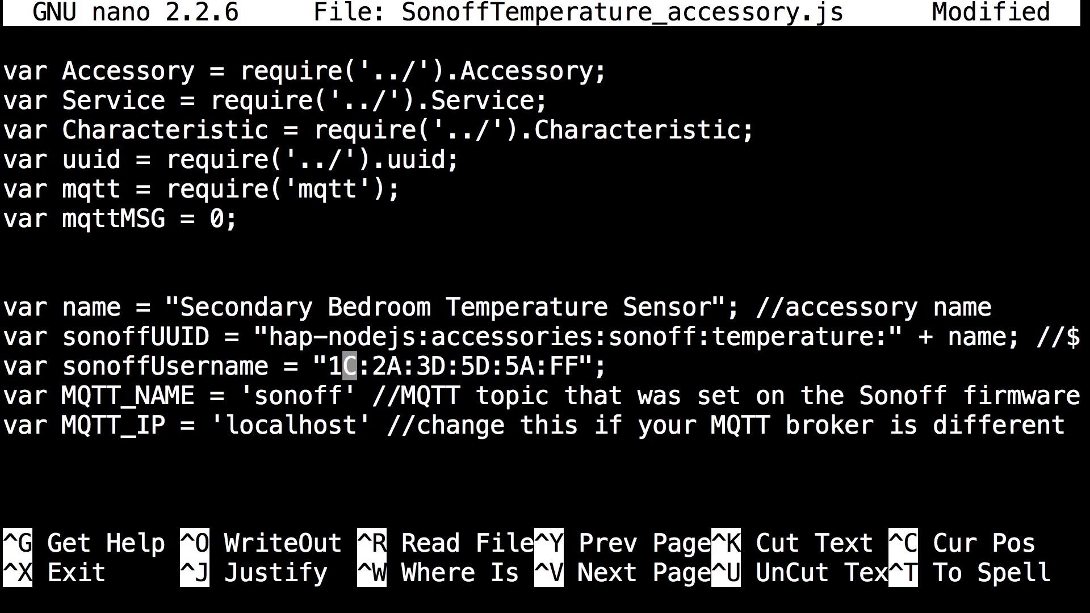
# Retype the MQTT_NAME topic as 'sonoff' and begin exiting nano
pyautogui.press('Down')
pyautogui.press('BackSpace')
pyautogui.press('BackSpace')
pyautogui.press('BackSpace')
pyautogui.press('BackSpace')
pyautogui.press('BackSpace')
pyautogui.press('BackSpace')
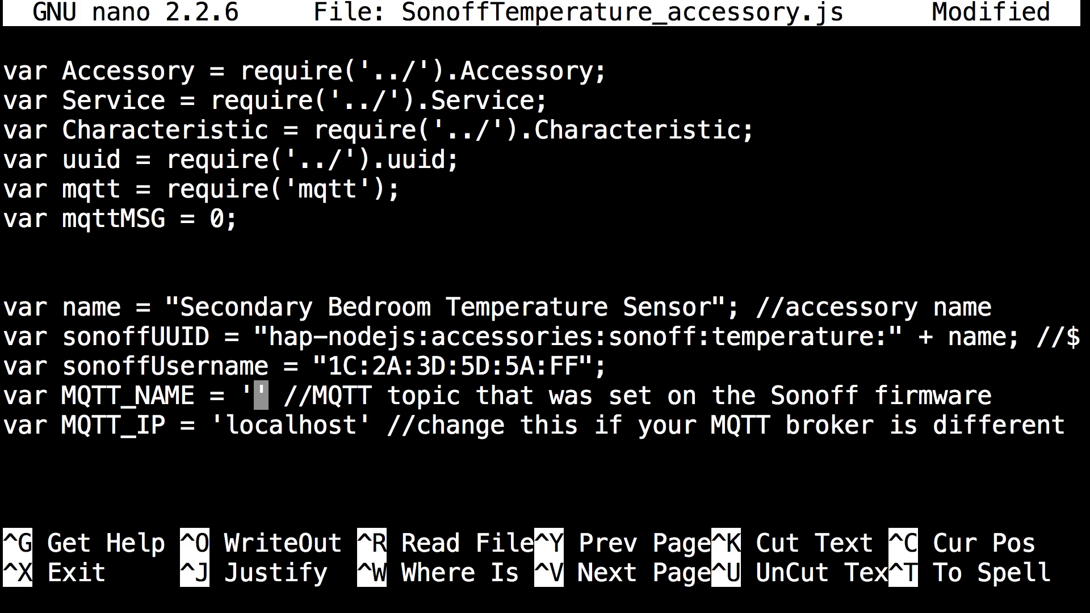
pyautogui.write('sonoff')
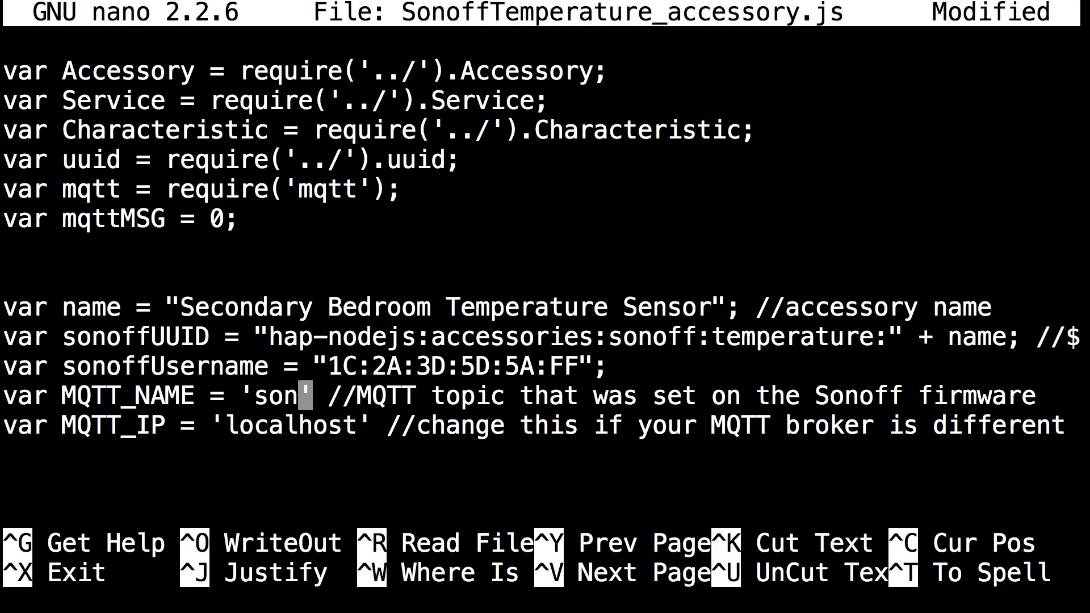
pyautogui.press('Down')
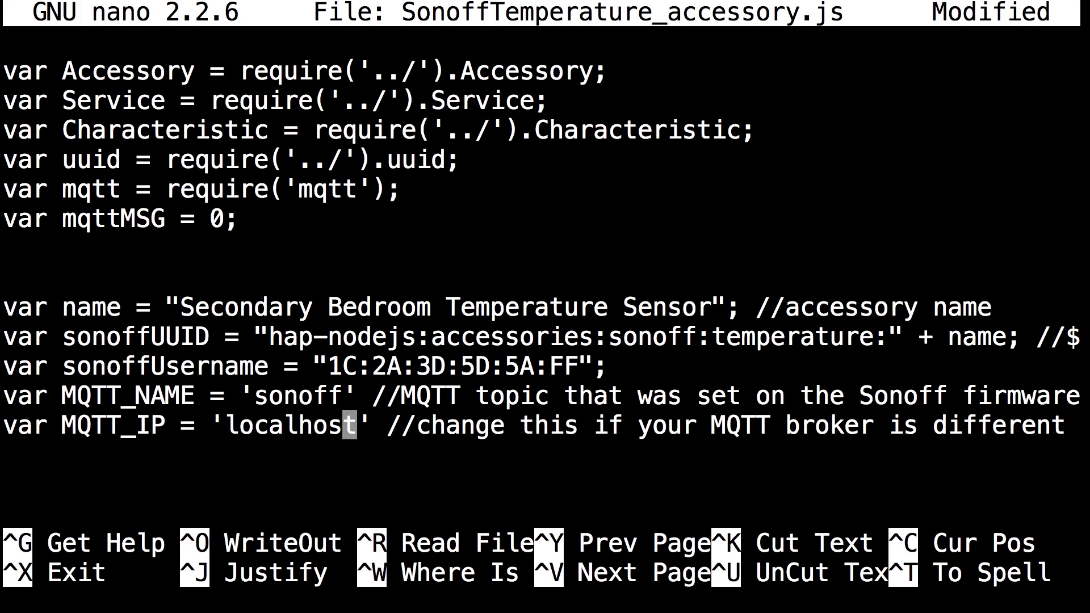
pyautogui.press('Up')
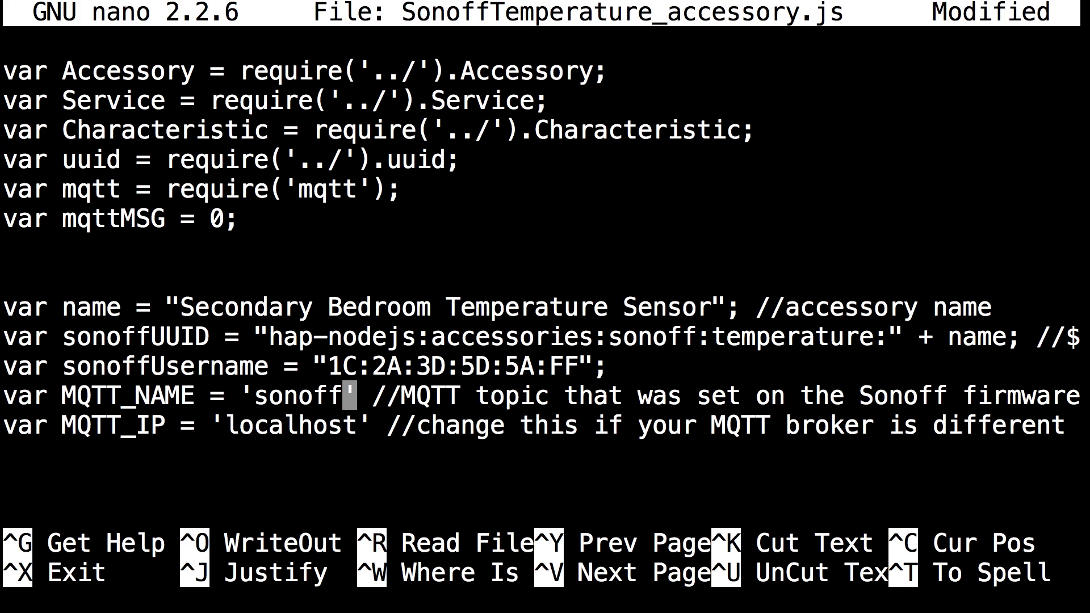
pyautogui.hotkey('ctrl', 'x')
# Save the temperature file and go back up to the HAP-NodeJS folder
pyautogui.press('y')
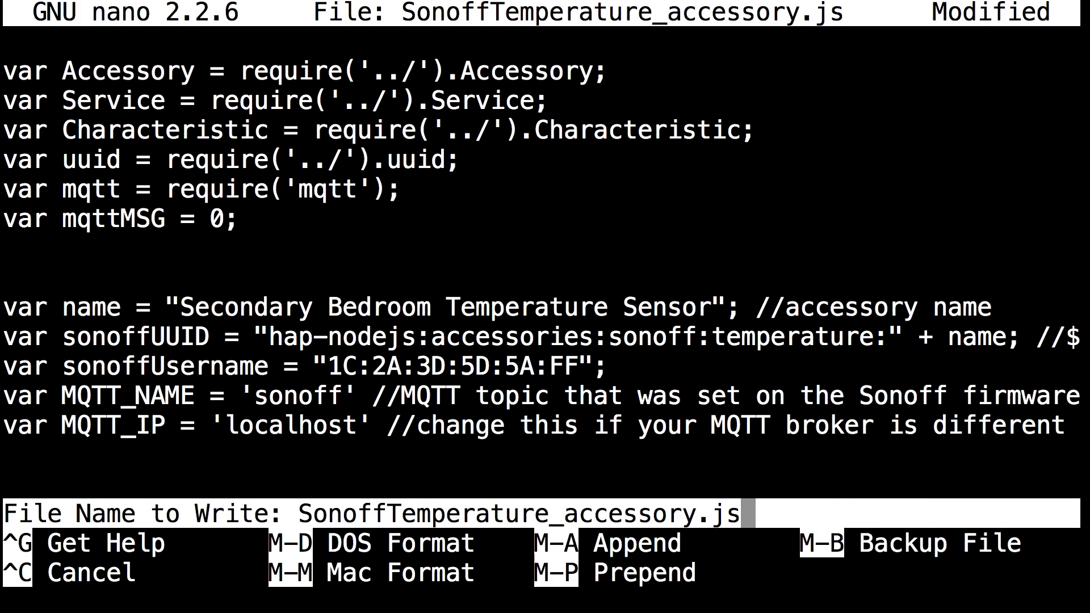
pyautogui.press('Return')
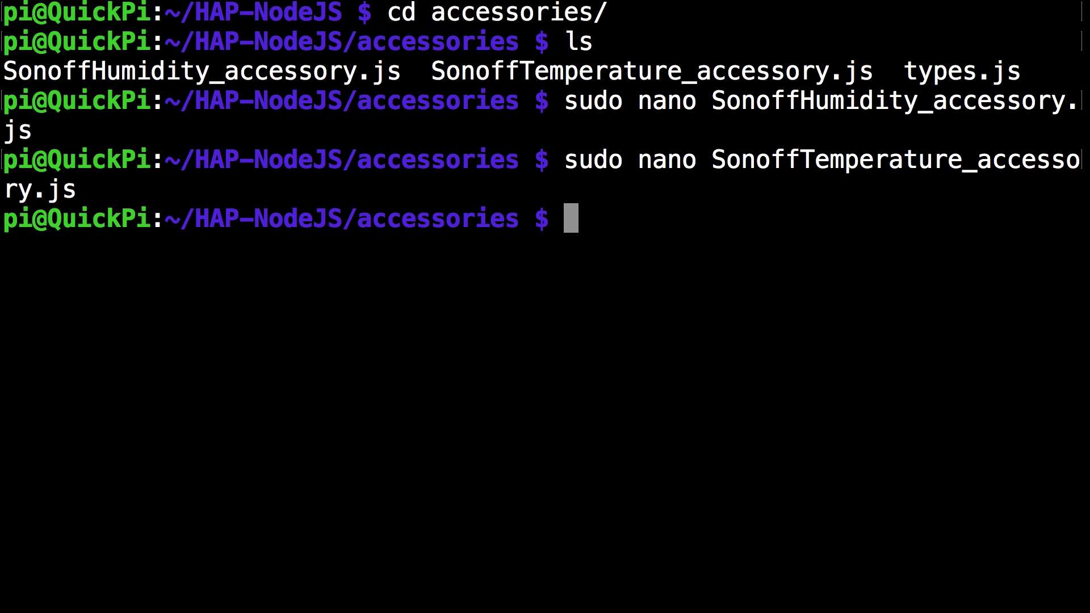
pyautogui.write('cd ..')
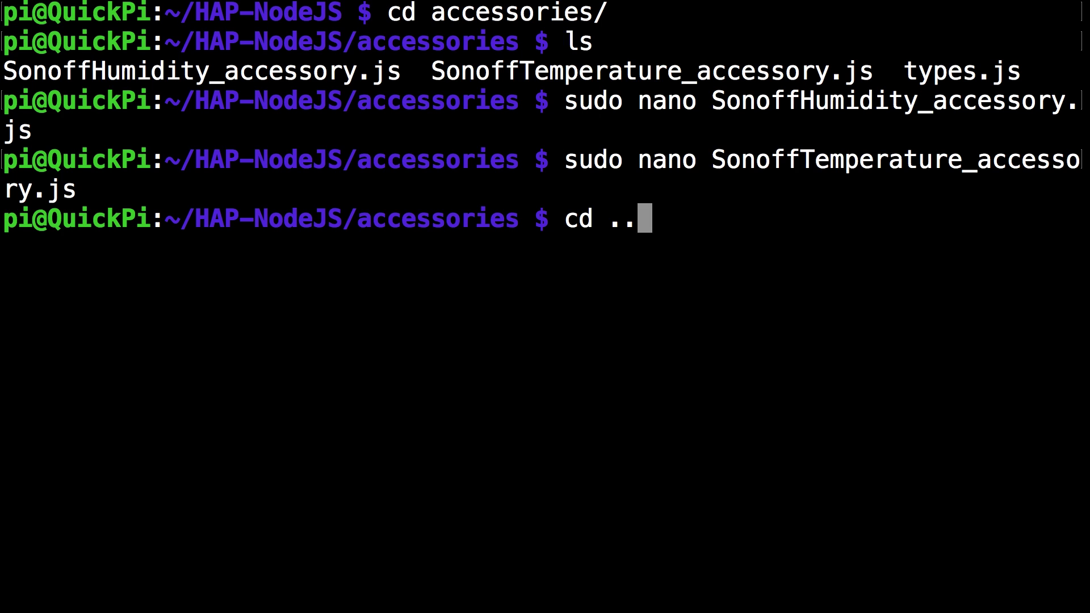
pyautogui.press('Return')
# Launch the bridge with sudo node BridgedCore.js
pyautogui.write('sudo node Br')
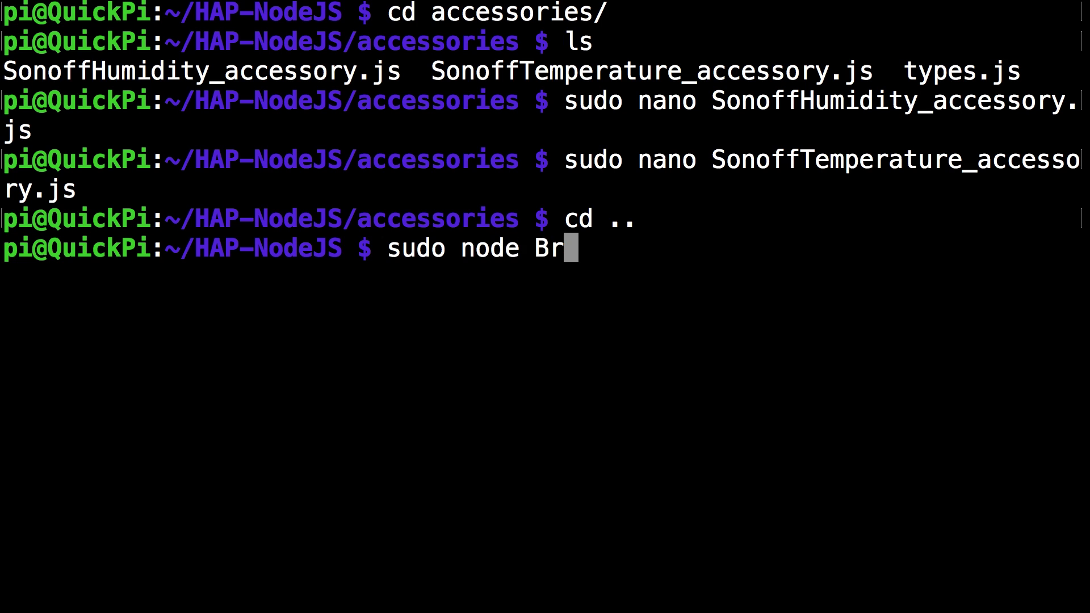
pyautogui.press('Tab')
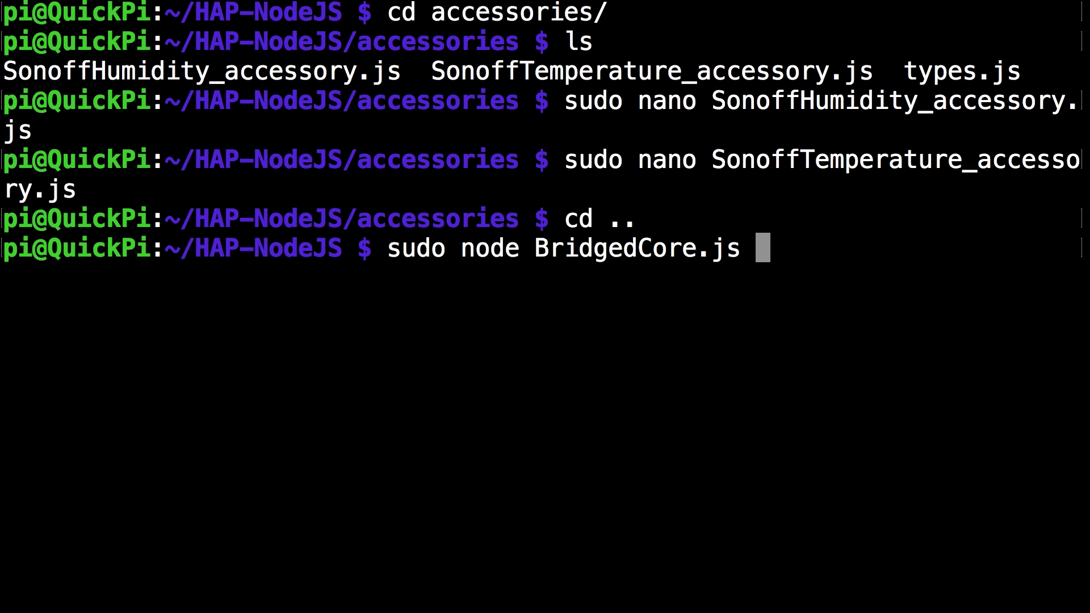
pyautogui.press('Return')
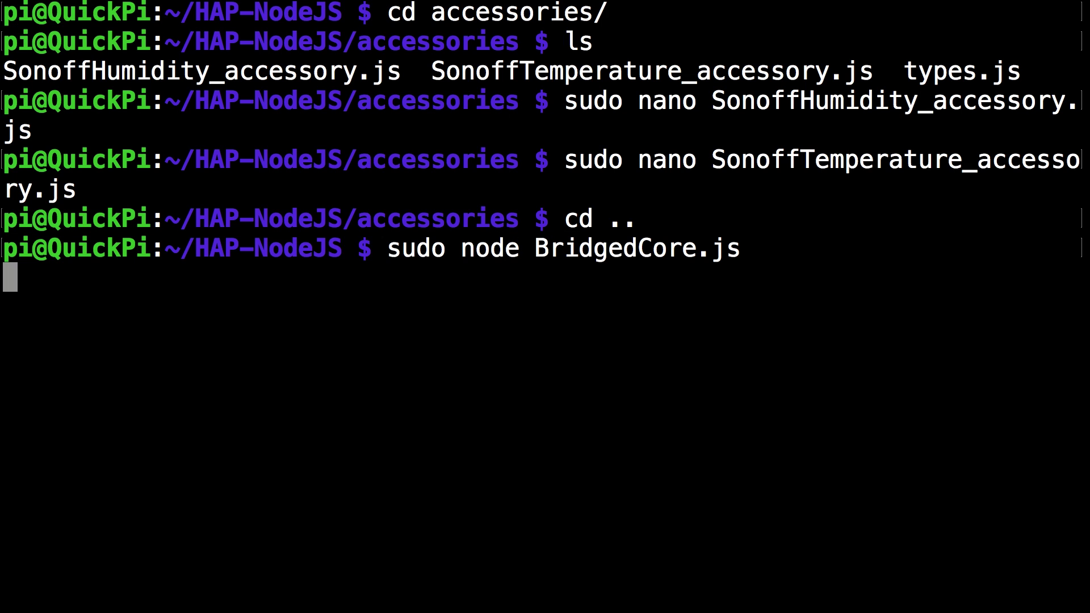